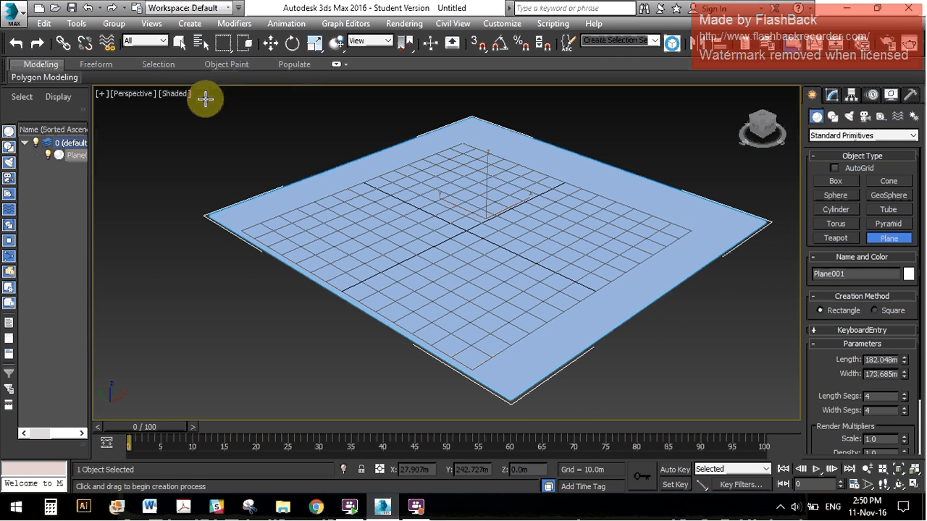
Step: Display edged faces in the perspective view and set the plane's length and width segments to 6 each
left_click(177, 93)
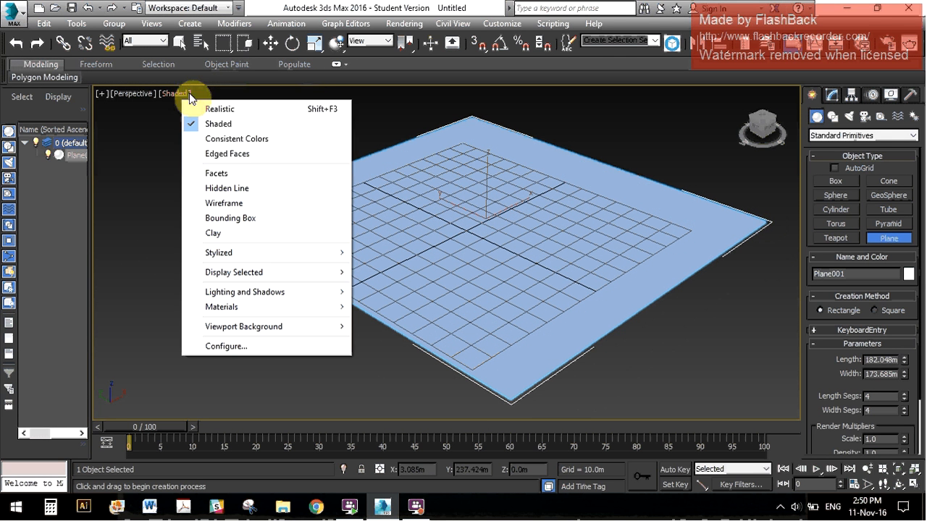
left_click(226, 156)
left_click(904, 393)
left_click(904, 408)
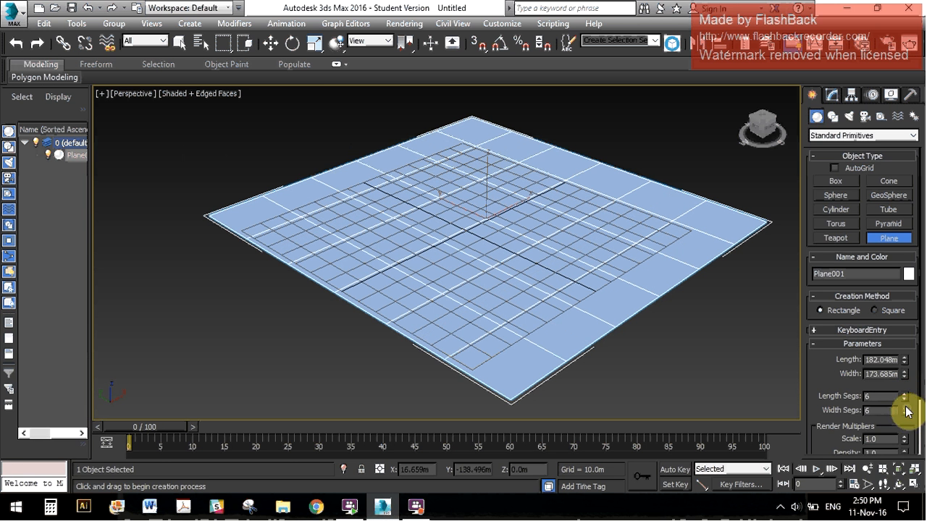
Step: Add an Edit Poly modifier to the plane and switch to polygon sub-object level
left_click(833, 98)
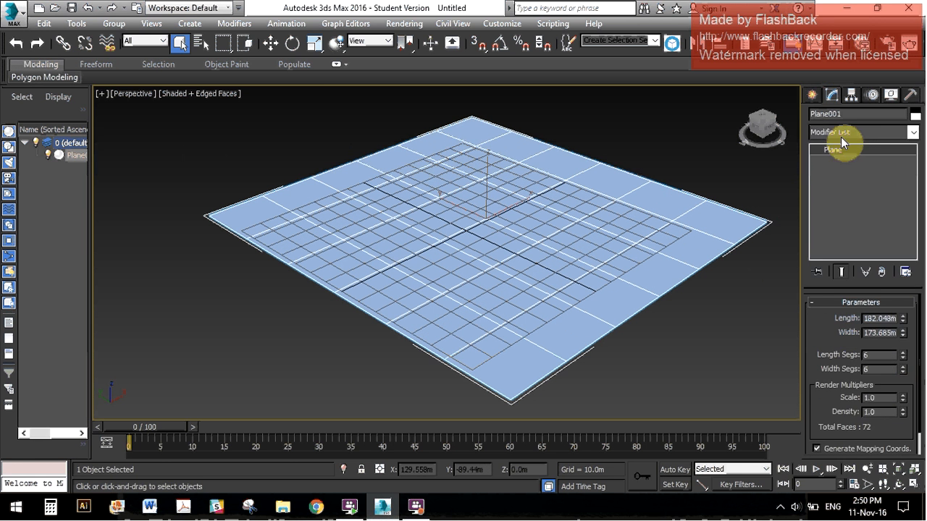
left_click(840, 136)
key("e")
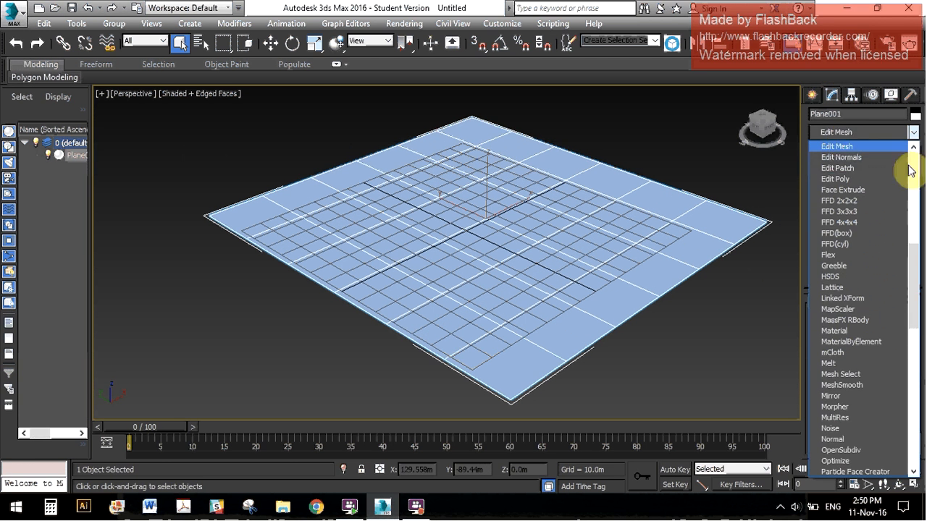
left_click(871, 183)
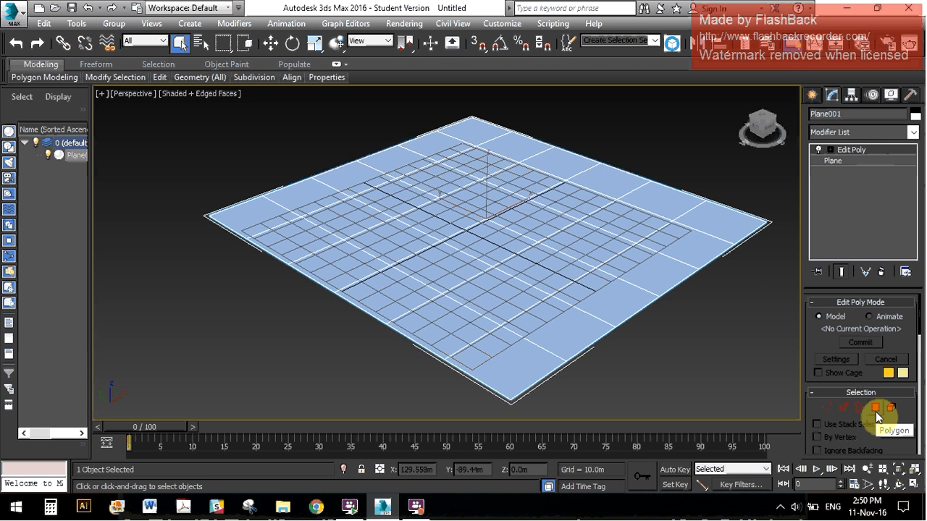
left_click(875, 412)
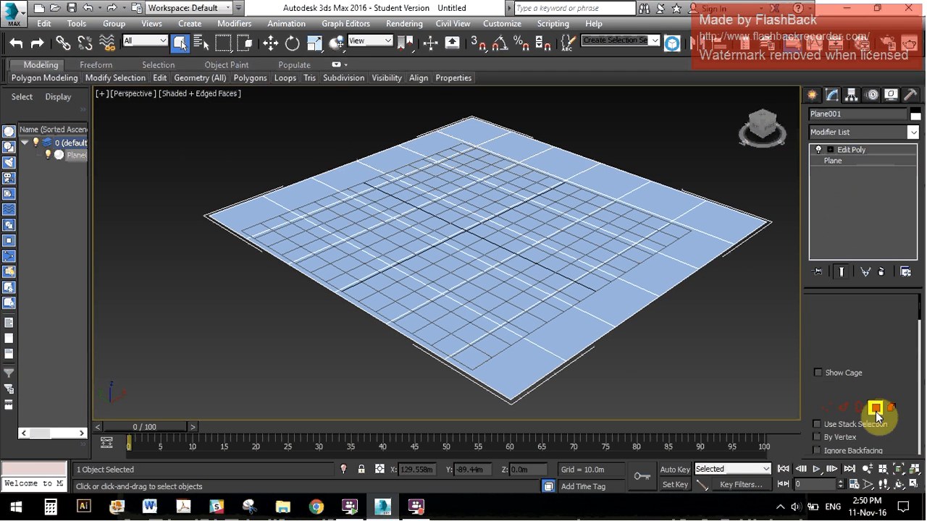
Step: Select the polygons along the plane's open edges, then invert the selection to the interior polygons
left_click(102, 67)
left_click(168, 62)
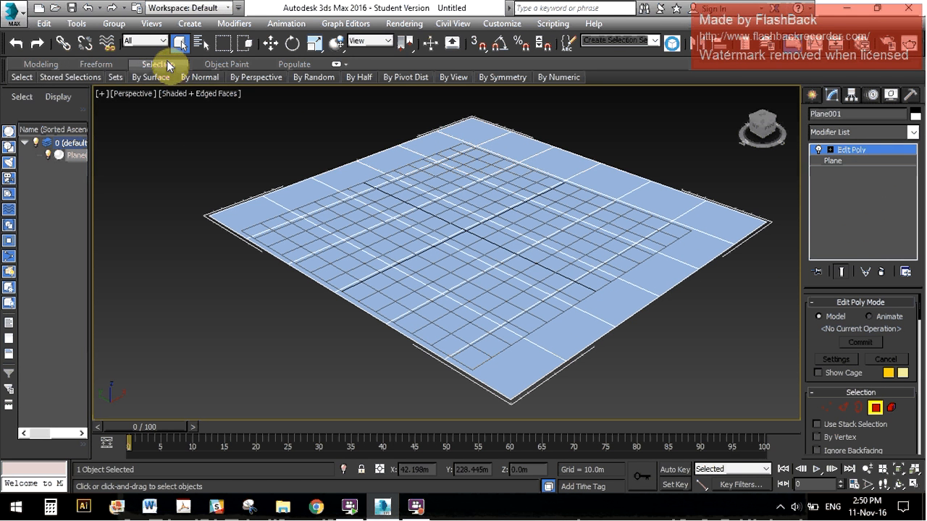
mouse_move(27, 81)
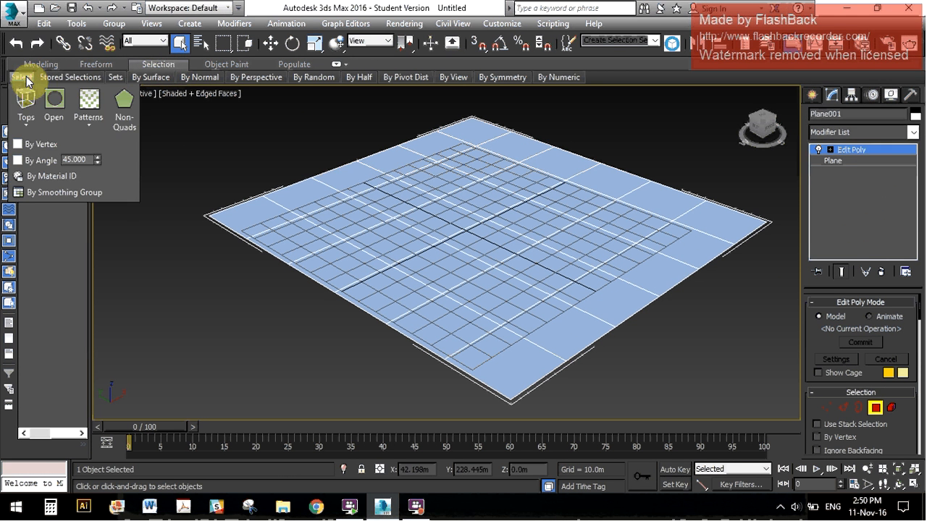
left_click(54, 109)
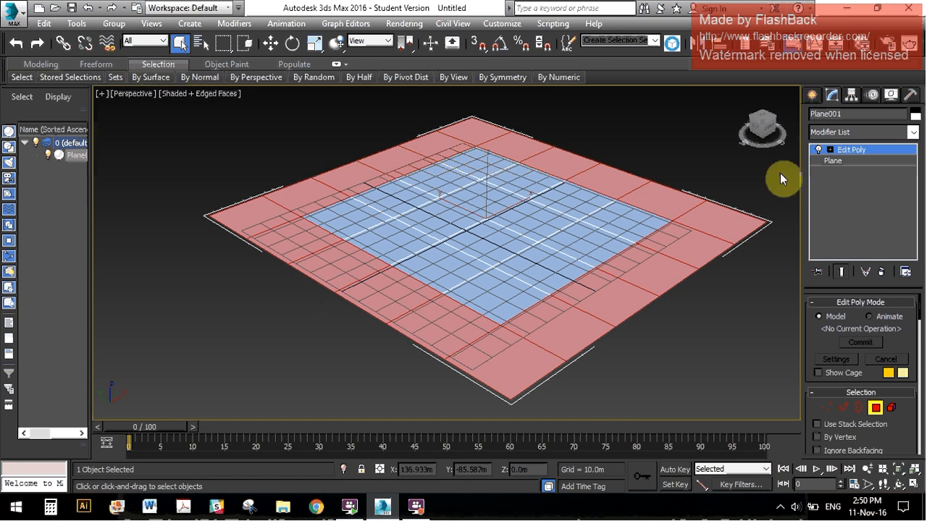
middle_click_drag(267, 307, 314, 263, "alt")
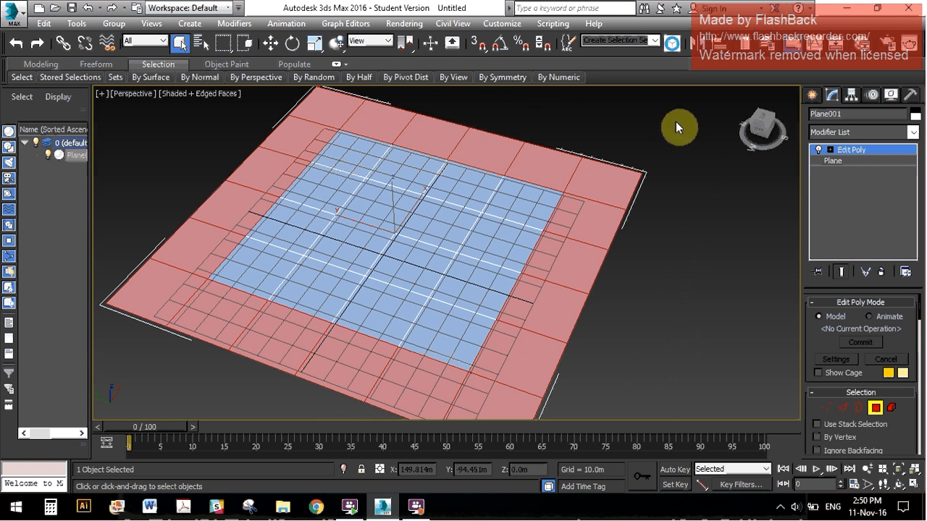
key("ctrl+i")
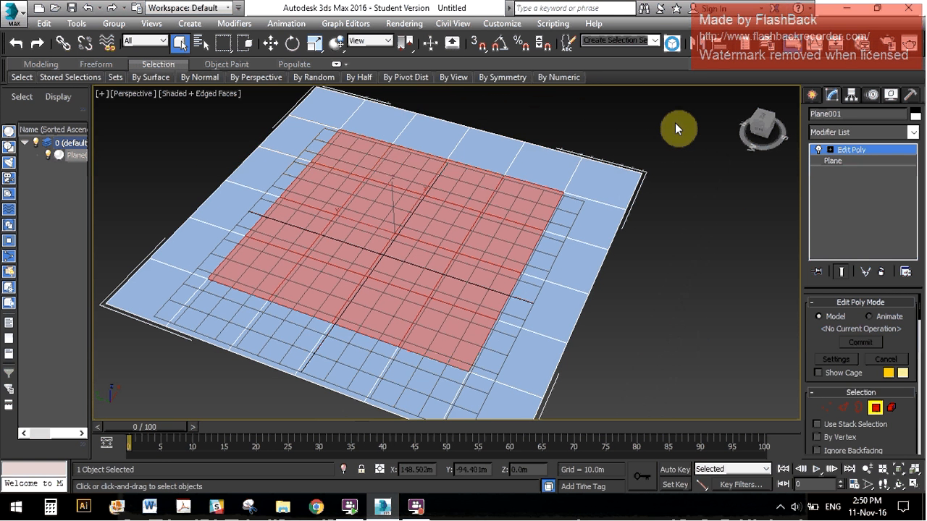
Step: Generate an irregular cell-like procedural topology pattern on the plane, close the Topology dialog and clear the polygon selection
left_click(31, 64)
mouse_move(35, 77)
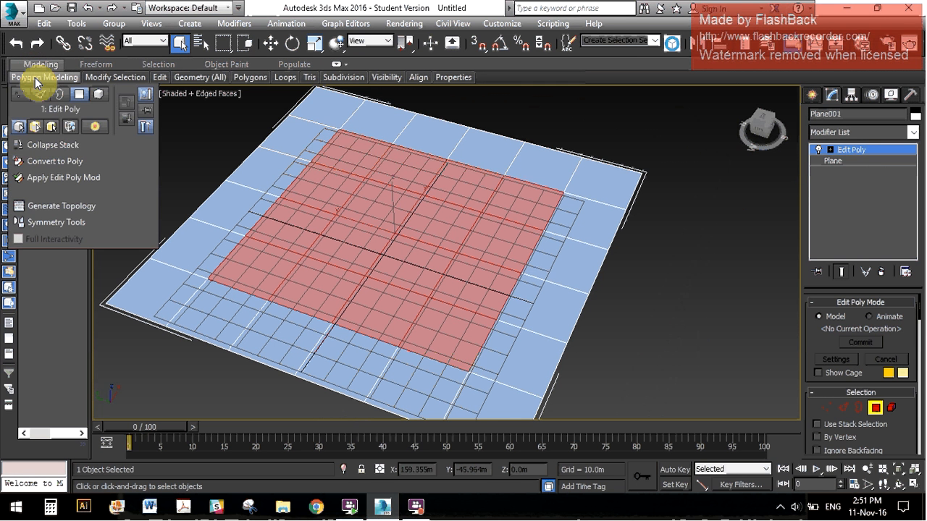
left_click(44, 204)
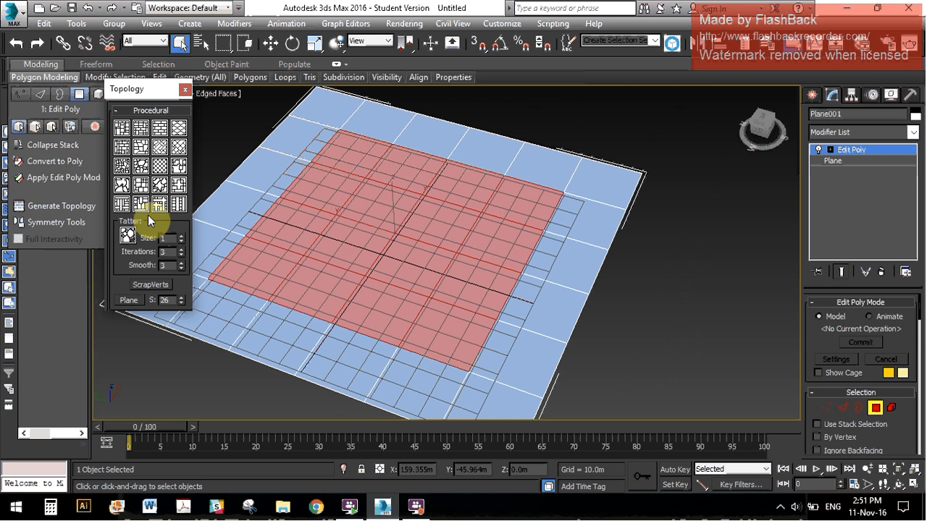
left_click(121, 176)
middle_click_drag(370, 188, 497, 186)
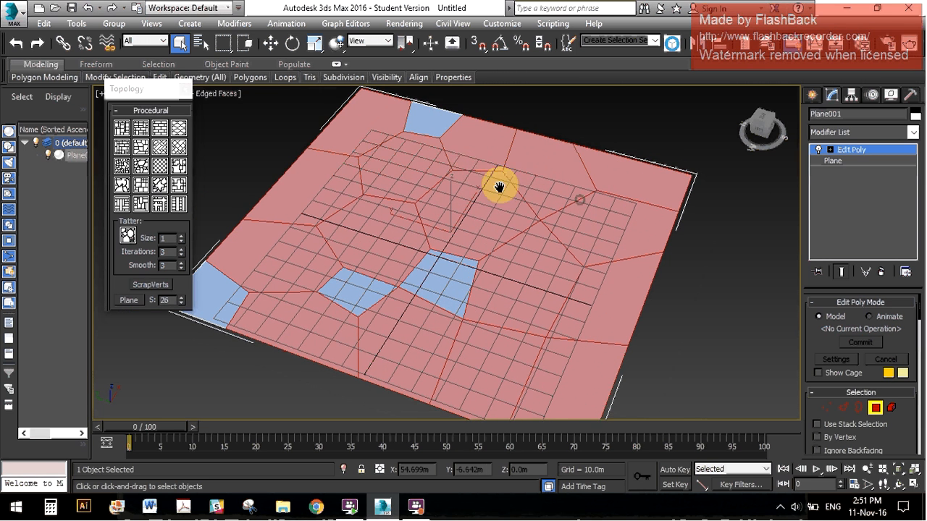
left_click(184, 93)
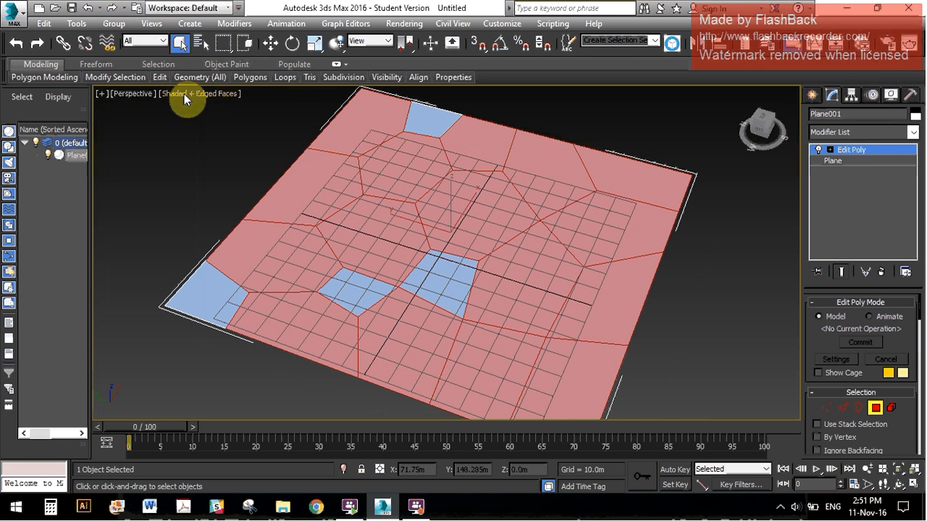
left_click(619, 136)
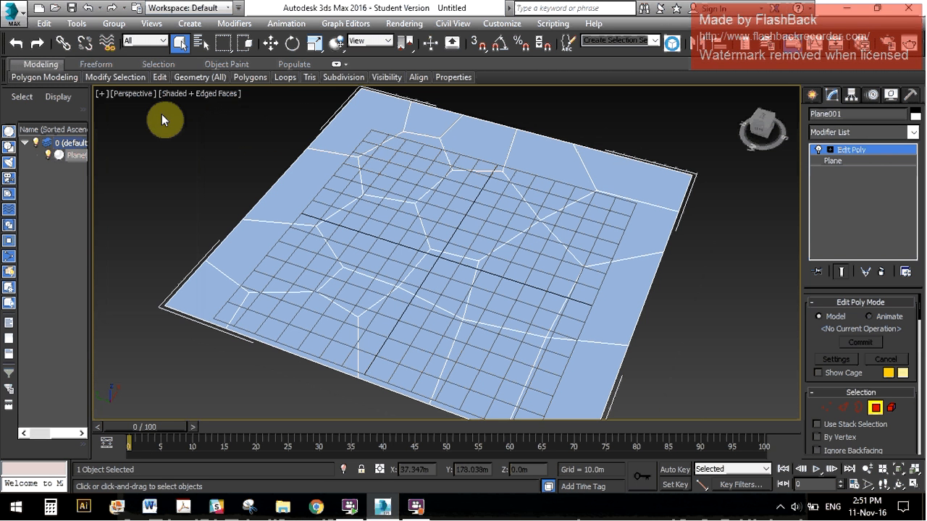
Step: Use the Branches tool to draw a tall tapered branch upward from an interior polygon of the plane
left_click(106, 65)
mouse_move(38, 77)
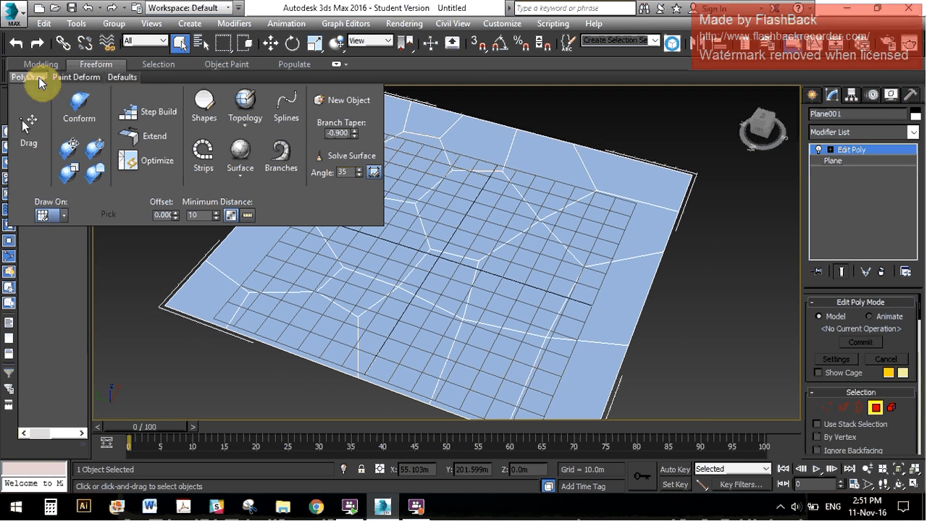
left_click(280, 159)
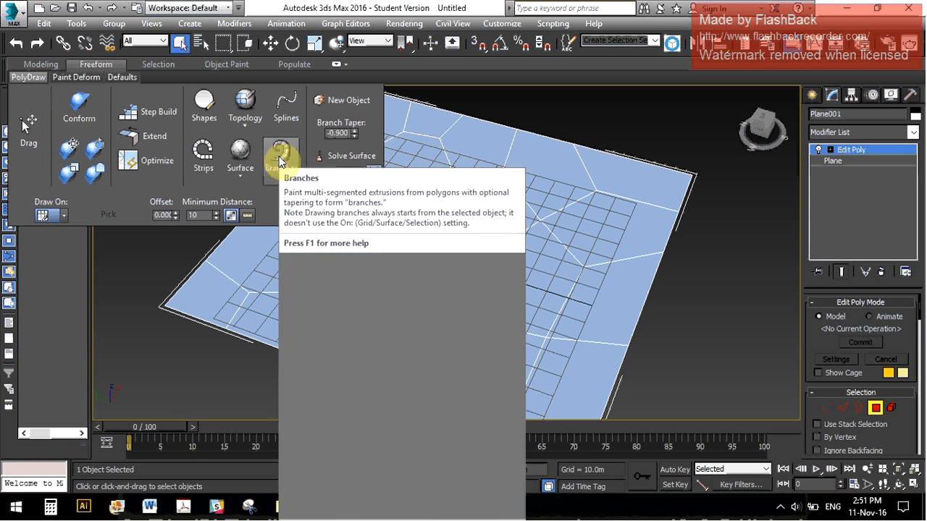
middle_click_drag(474, 304, 544, 279, "alt")
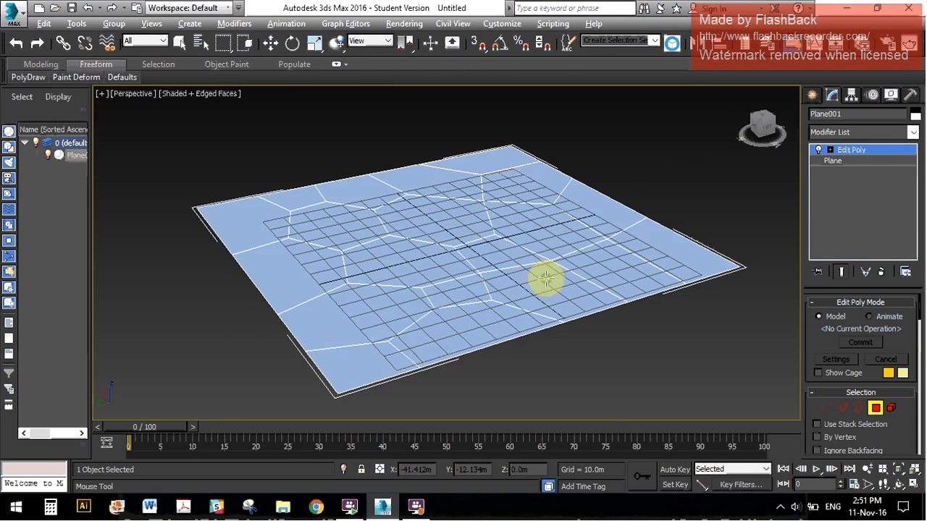
scroll(549, 276, "down", 4)
scroll(491, 243, "up", 2)
middle_click_drag(548, 208, 485, 230)
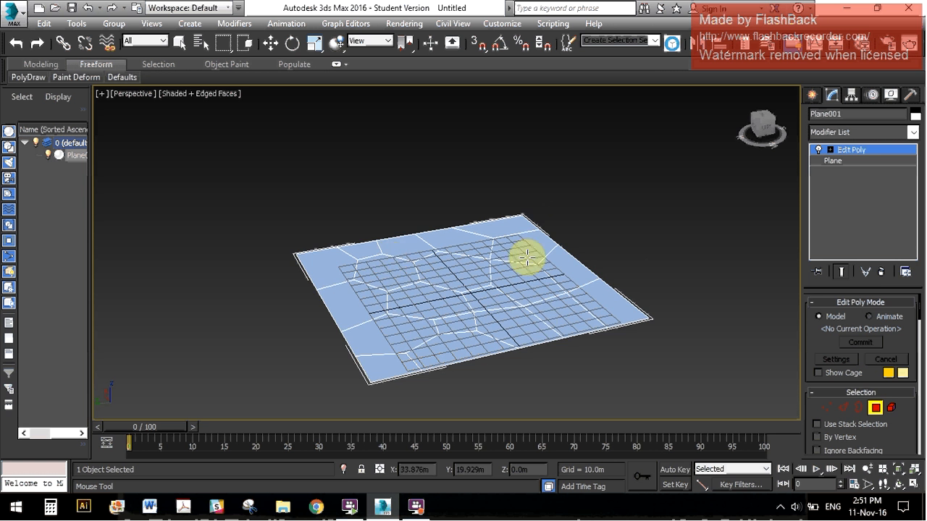
scroll(477, 313, "down", 3)
scroll(418, 286, "up", 3)
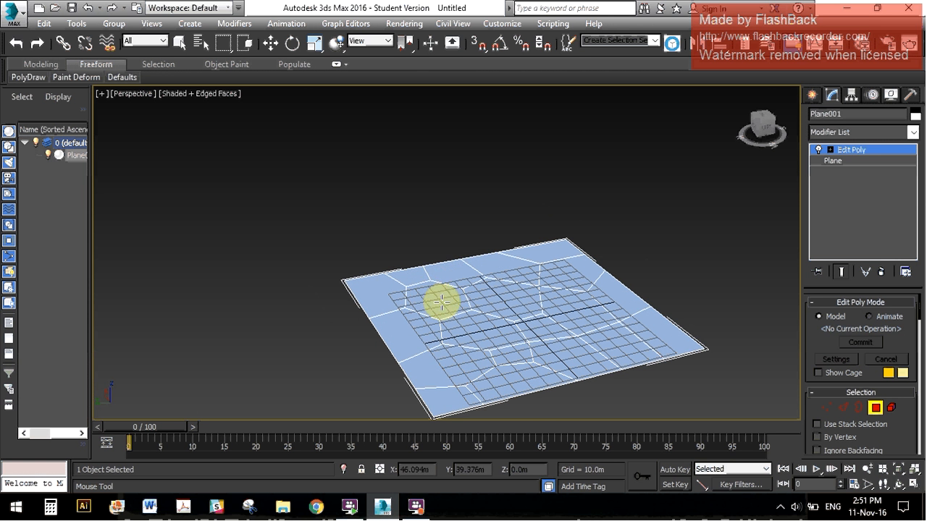
left_click_drag(437, 305, 428, 163)
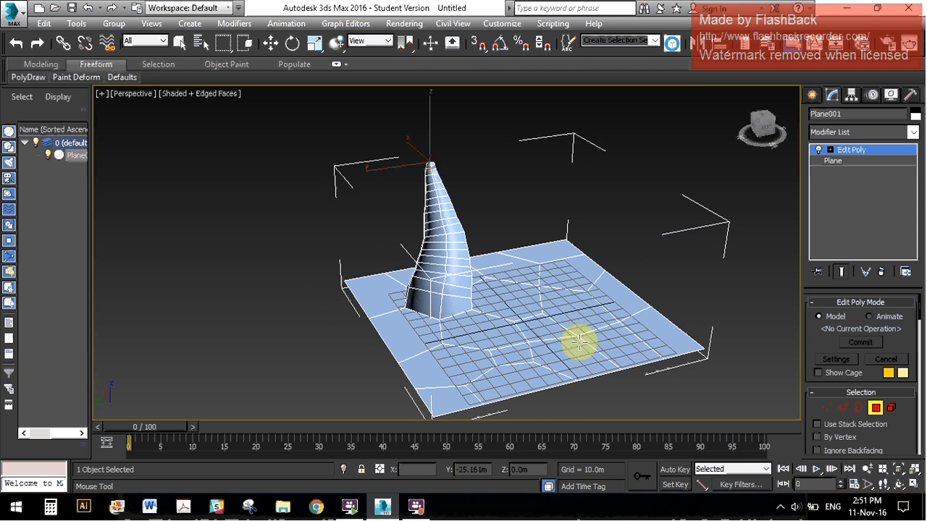
Step: Draw a second, shorter tapered branch upward from another polygon on the opposite side of the plane
middle_click_drag(471, 376, 530, 364, "alt")
middle_click_drag(430, 326, 518, 324, "alt")
left_click_drag(549, 237, 548, 166)
mouse_move(610, 223)
middle_mouse_down("alt")
mouse_move(531, 241)
mouse_move(437, 225)
mouse_move(463, 238)
mouse_move(432, 209)
mouse_move(428, 222)
mouse_move(430, 198)
middle_mouse_up("alt")
middle_click_drag(467, 161, 565, 316, "alt")
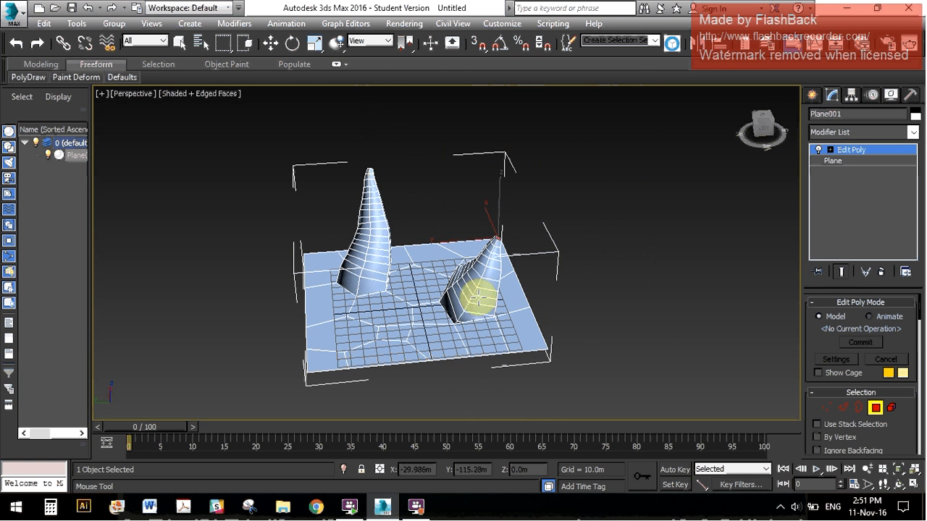
Step: Select the polygons bordering the plane's open edges
mouse_move(29, 78)
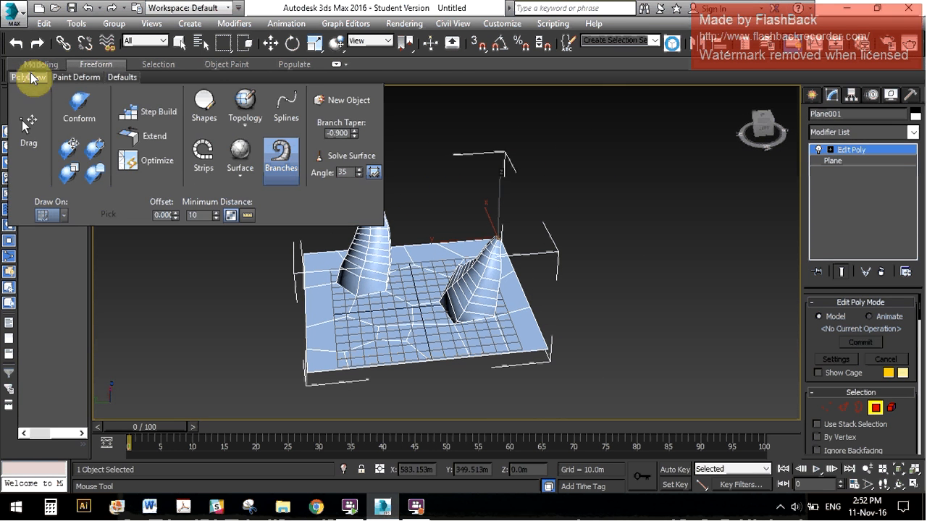
left_click(29, 62)
mouse_move(33, 76)
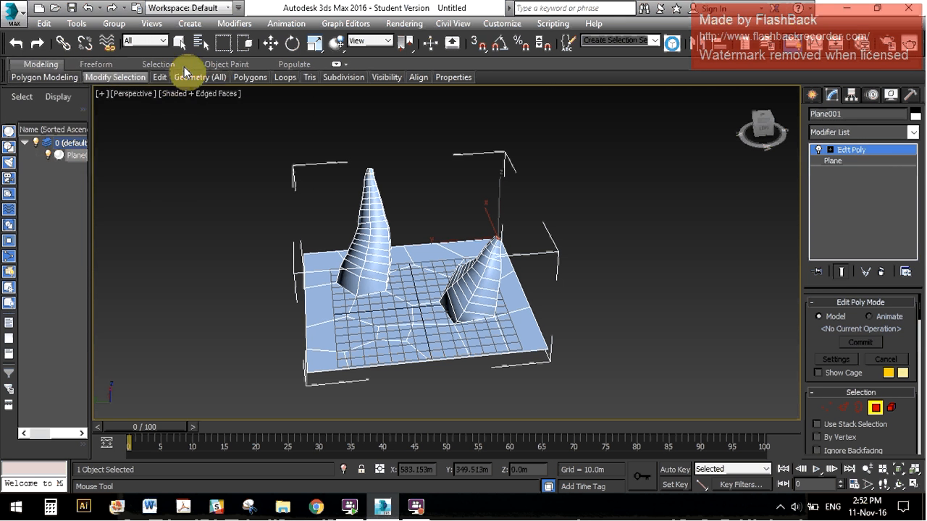
left_click(157, 65)
mouse_move(23, 76)
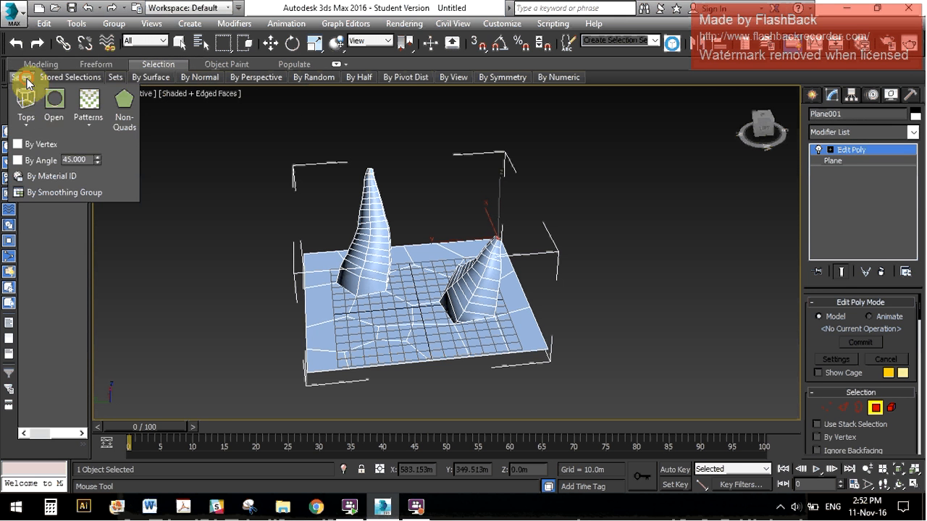
left_click(55, 114)
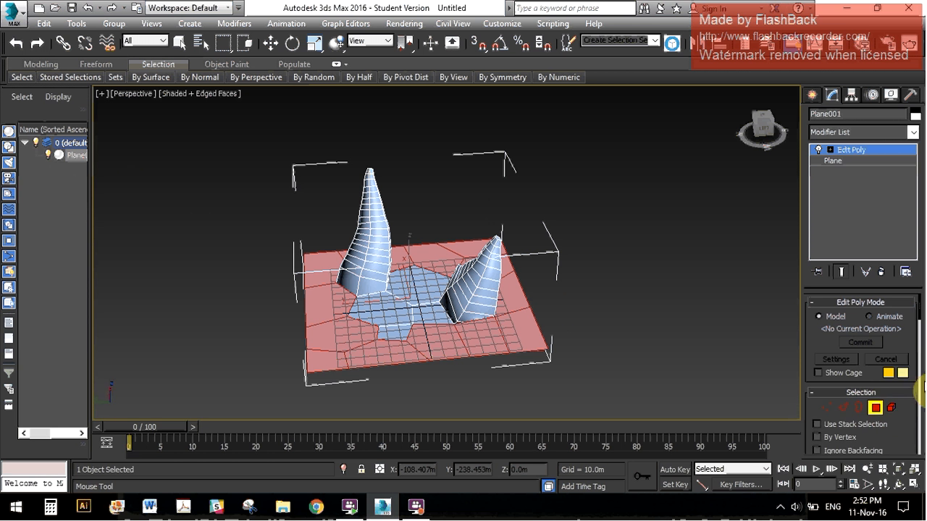
Step: Extrude the selected border polygons downward with a negative height, leaving the interior area and branches raised
left_click_drag(913, 320, 919, 375)
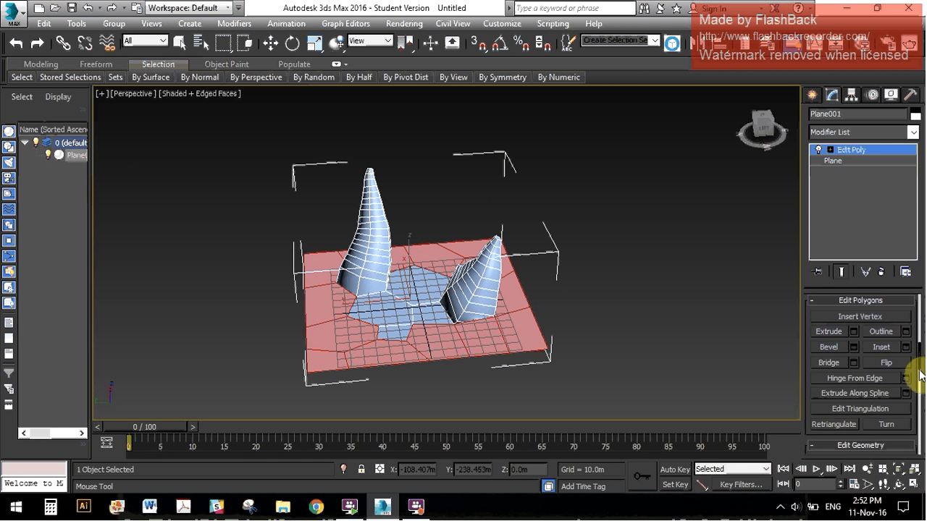
left_click(852, 331)
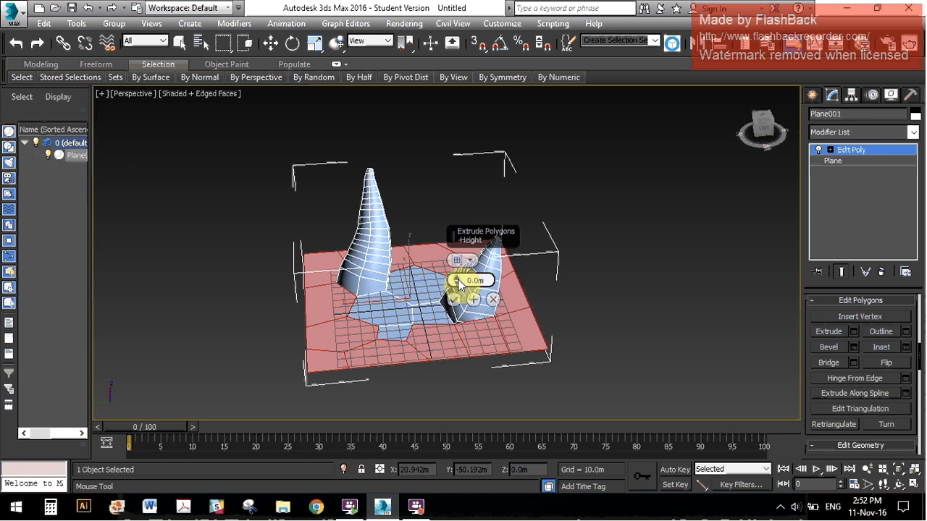
left_click_drag(453, 299, 459, 389)
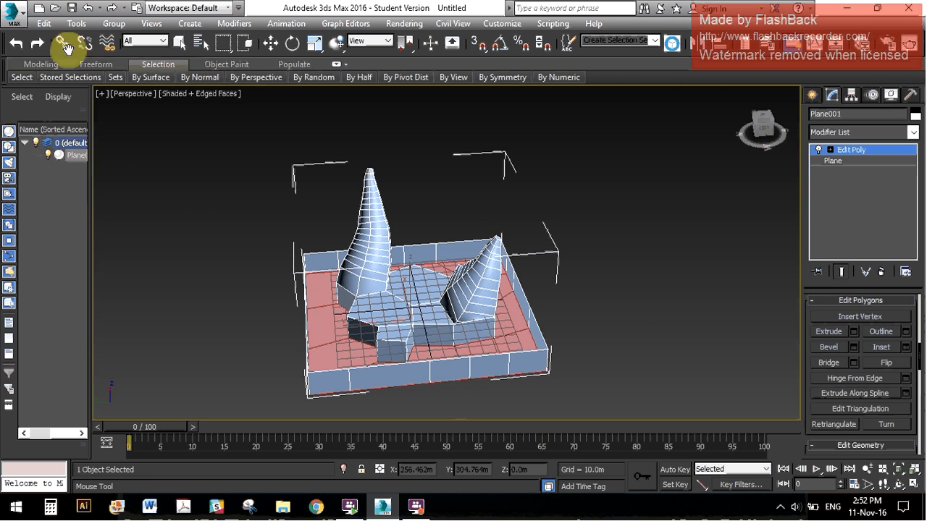
middle_click_drag(354, 302, 411, 285, "alt")
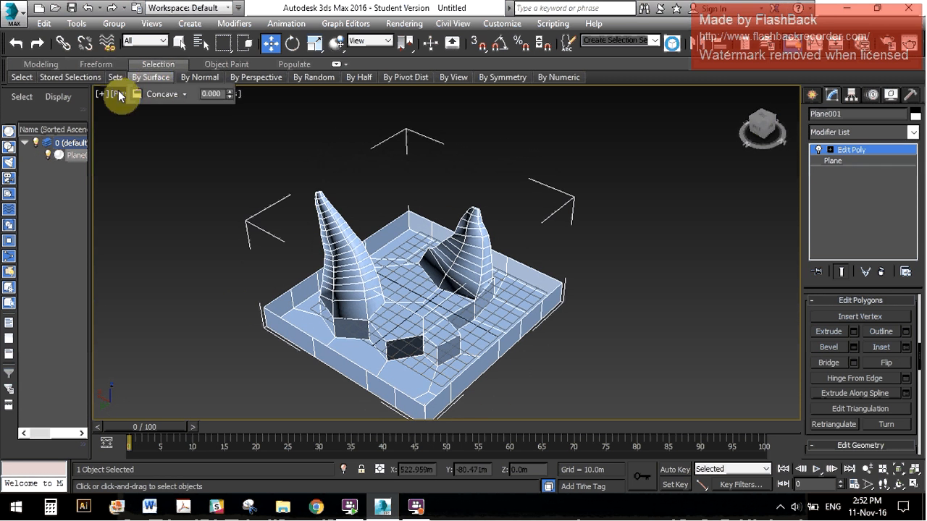
Step: Select the polygons whose normals point along the X axis, using a normal angle of 1
left_click(81, 79)
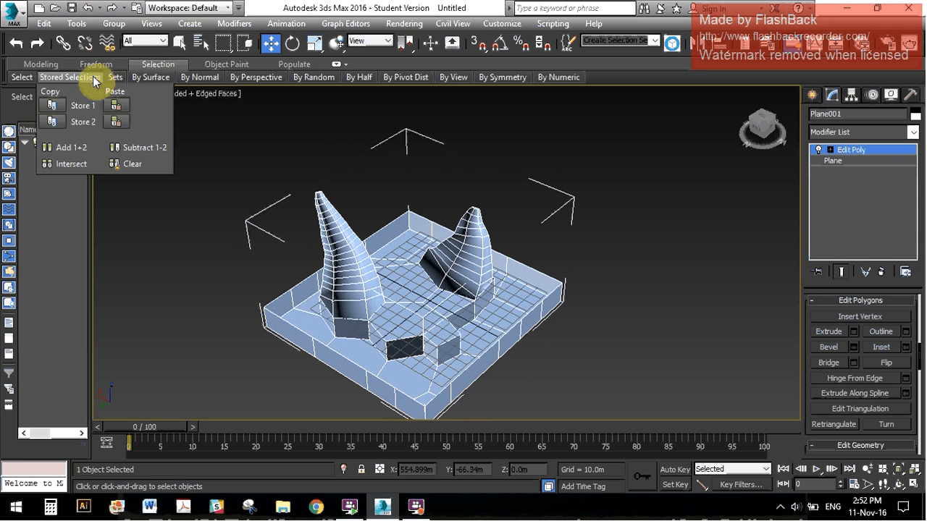
mouse_move(201, 83)
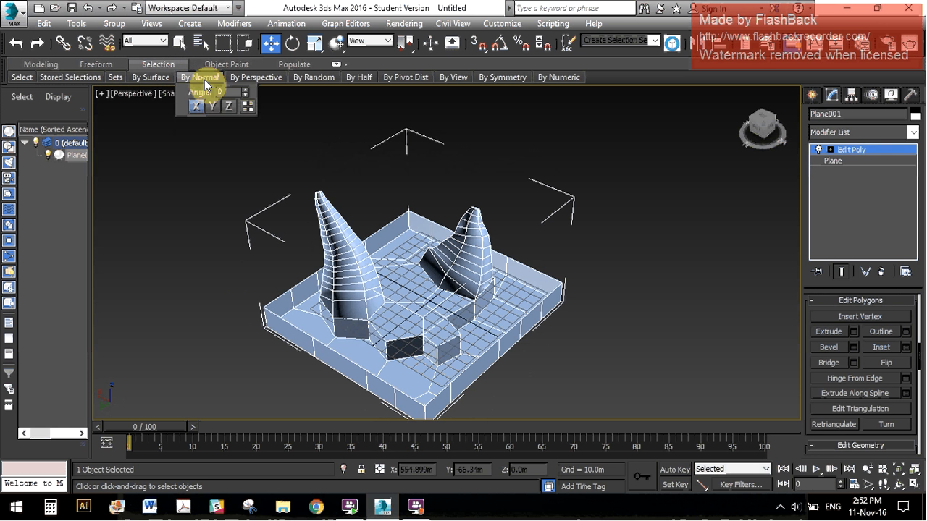
left_click(197, 107)
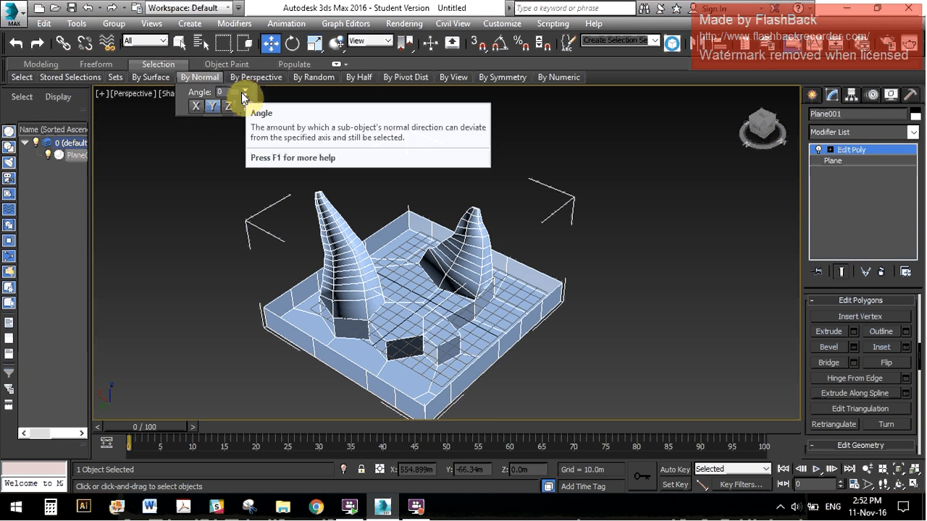
left_click(195, 110)
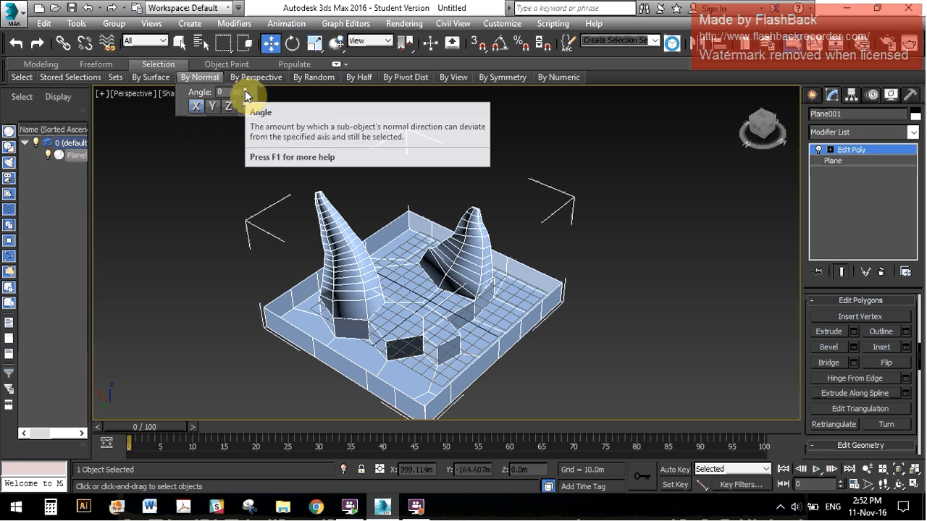
left_click(246, 95)
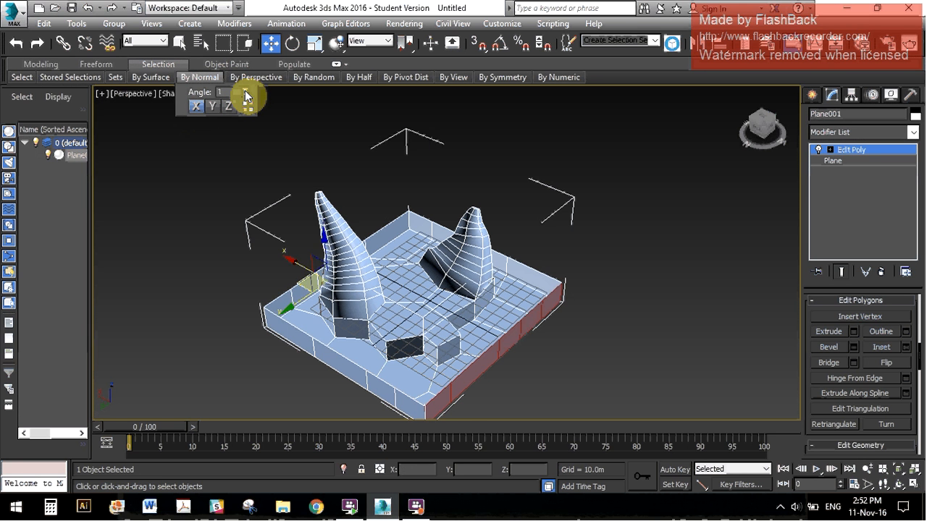
mouse_move(471, 279)
middle_mouse_down("alt")
mouse_move(388, 188)
mouse_move(254, 184)
mouse_move(314, 306)
mouse_move(521, 220)
mouse_move(676, 236)
mouse_move(395, 238)
mouse_move(273, 268)
mouse_move(236, 265)
mouse_move(311, 263)
mouse_move(454, 236)
mouse_move(538, 250)
mouse_move(631, 240)
mouse_move(573, 220)
mouse_move(493, 158)
mouse_move(403, 220)
mouse_move(470, 262)
middle_mouse_up("alt")
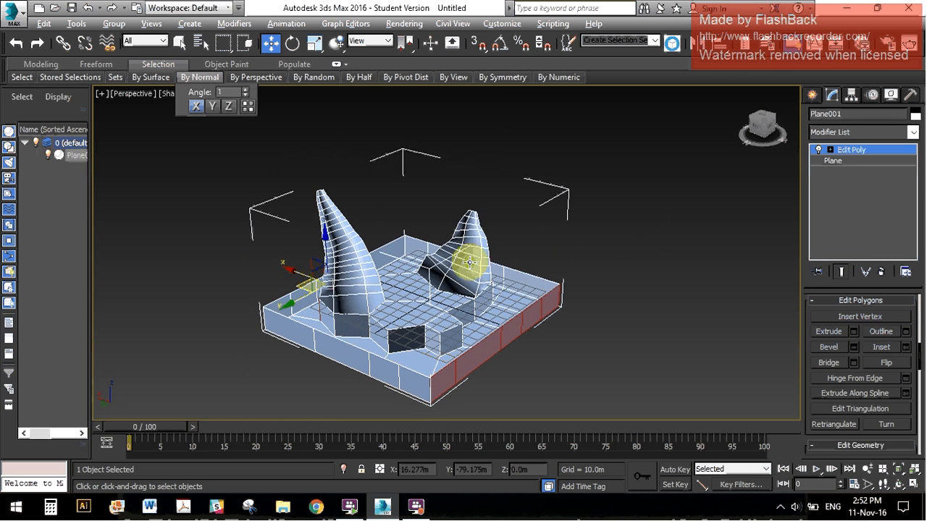
Step: Raise the normal angle to widen the X-axis selection, and increase the perspective selection angle above 30
left_click_drag(245, 94, 243, 62)
left_click(255, 77)
middle_click_drag(367, 252, 498, 251, "alt")
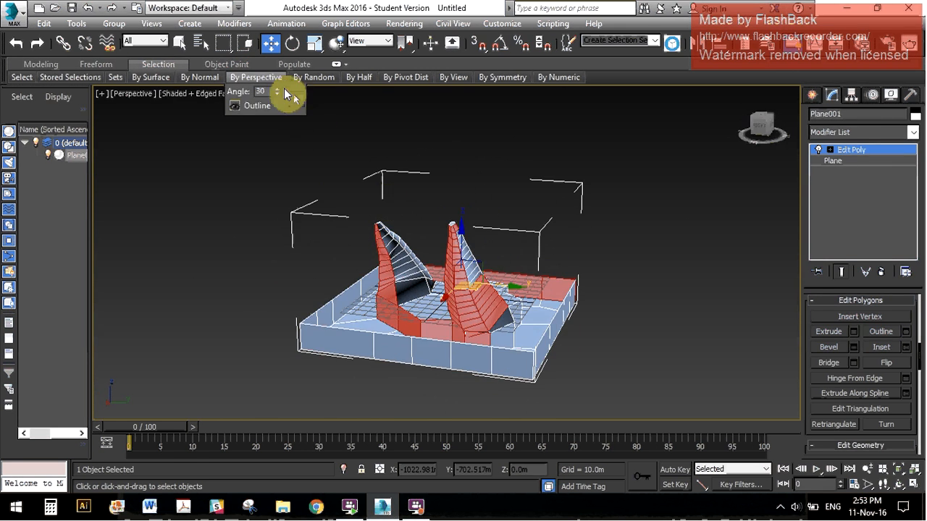
left_click_drag(277, 96, 275, 77)
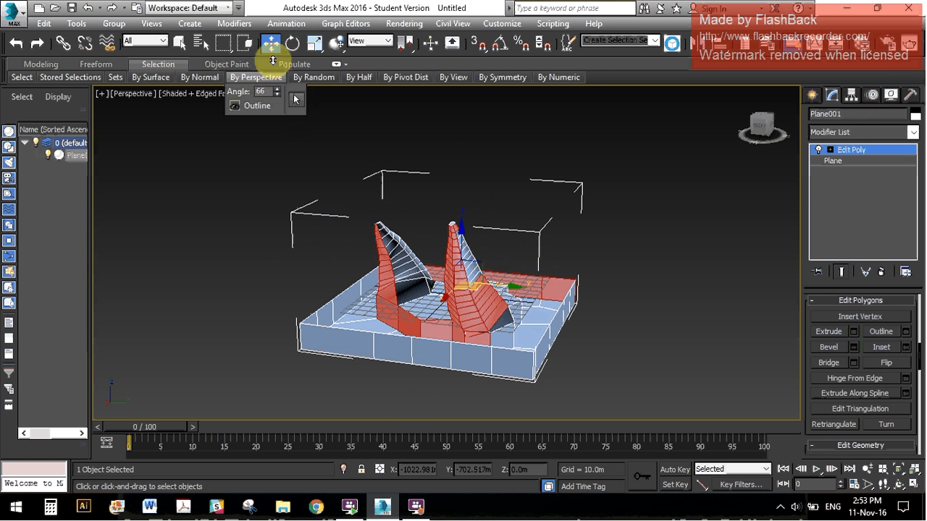
Step: Reset the normal angle to 0 and select the polygons whose normals point along Z with an angle of 1
left_click(207, 77)
left_click_drag(244, 92, 258, 216)
middle_click_drag(402, 282, 541, 271, "alt")
middle_click_drag(438, 284, 221, 133, "alt")
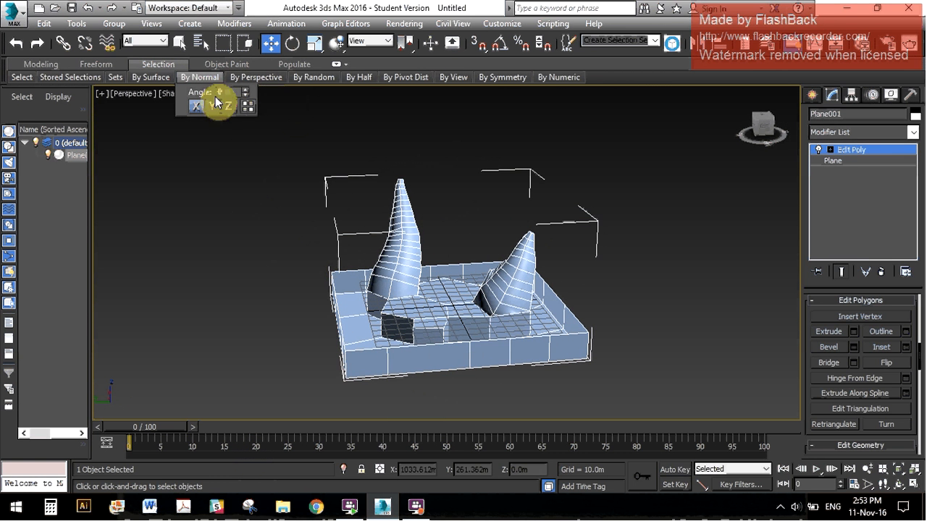
left_click(230, 106)
left_click(244, 90)
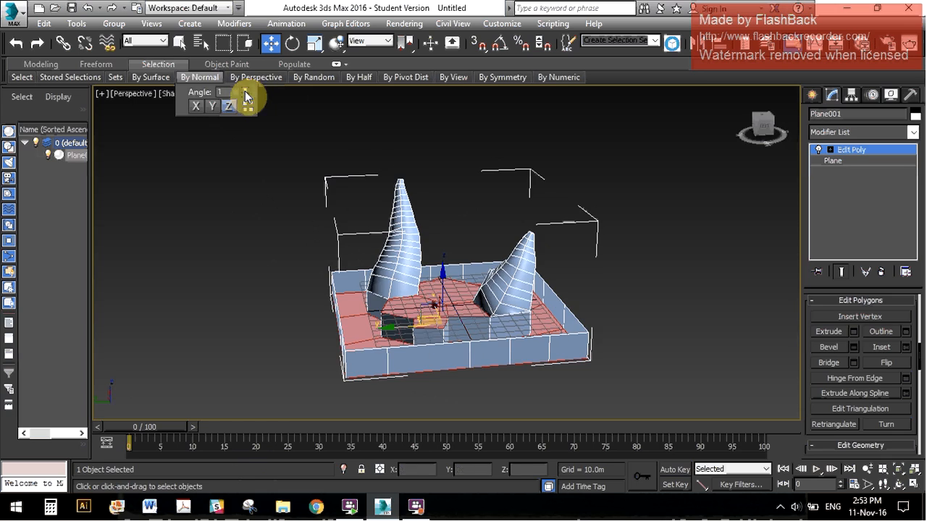
middle_click_drag(503, 224, 543, 268, "alt")
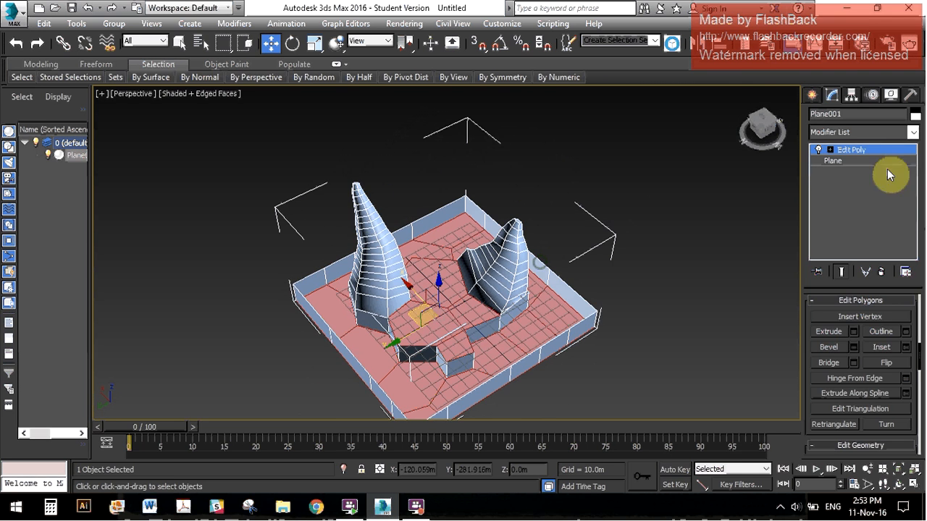
Step: Apply the Greeble modifier to the selected horizontal polygons
left_click(840, 132)
scroll(840, 135, "down", 1)
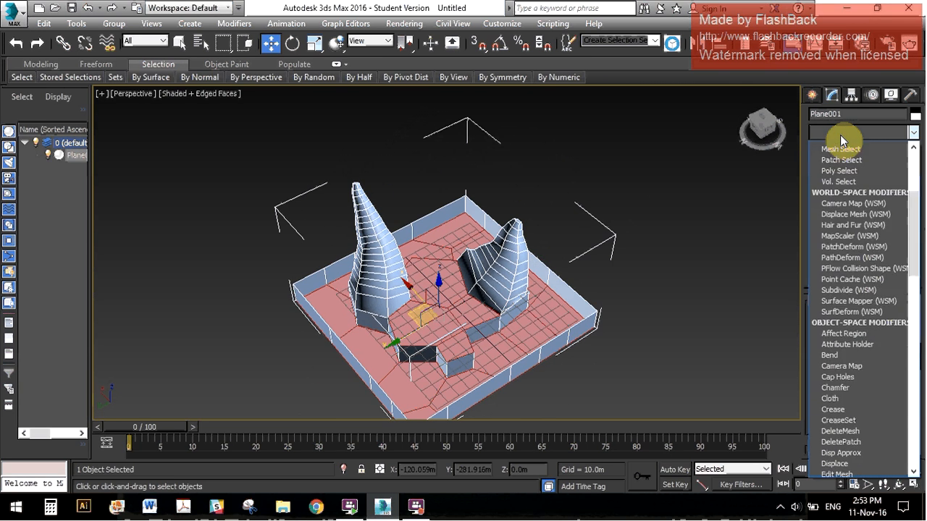
key("g")
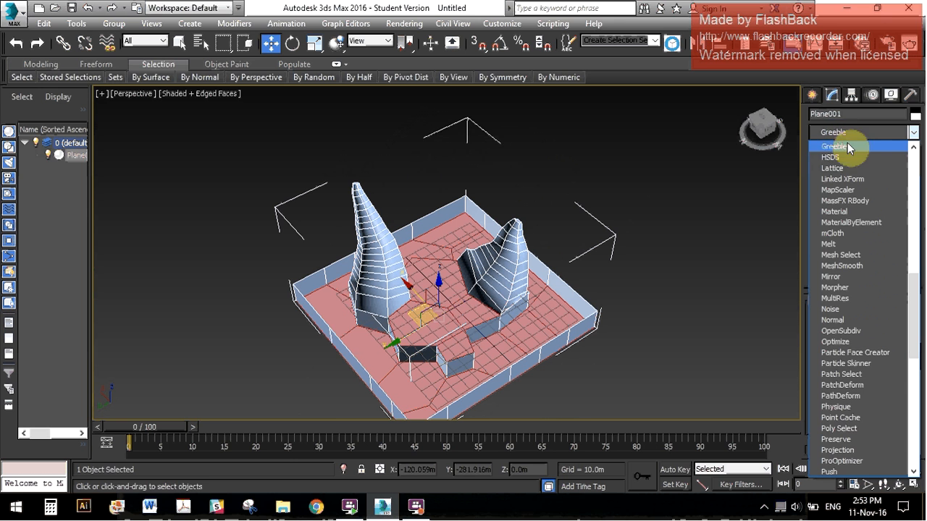
left_click(847, 146)
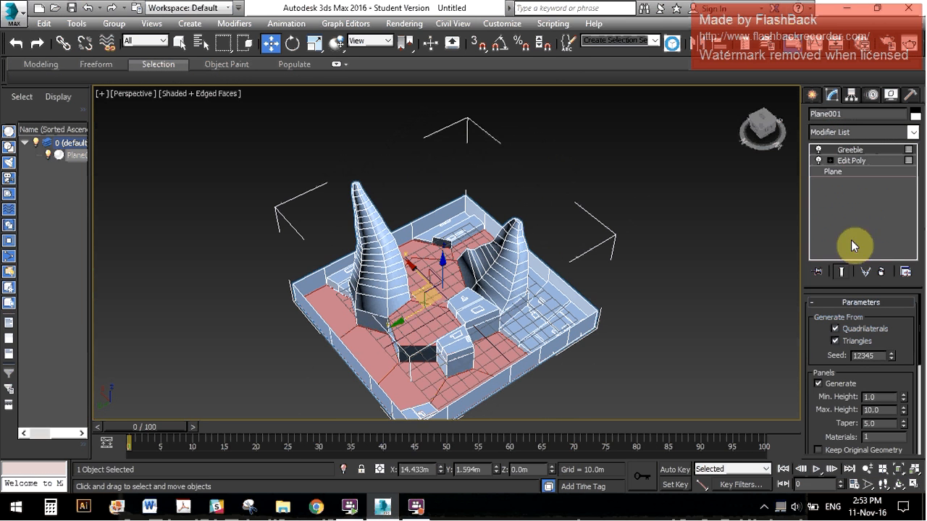
middle_click_drag(552, 336, 481, 325, "alt")
Step: Set the Greeble panels' maximum height to 25.6, minimum height to 0 and taper to 13.6
left_click(877, 409)
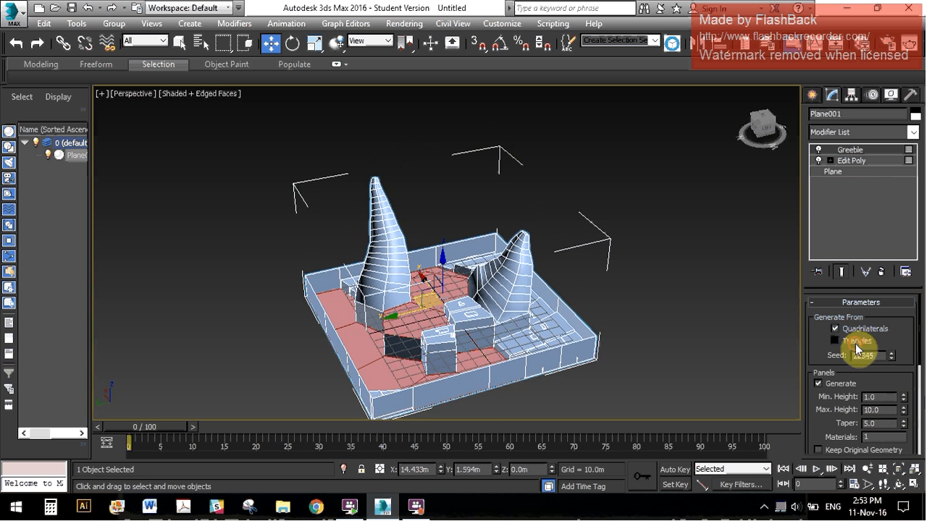
middle_click_drag(793, 363, 463, 275, "alt")
left_click_drag(903, 414, 912, 372)
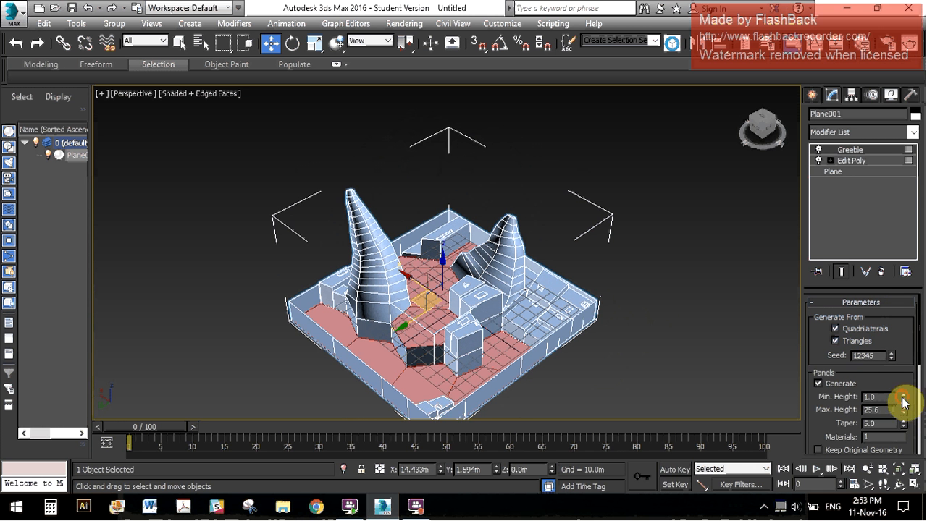
right_click(903, 399)
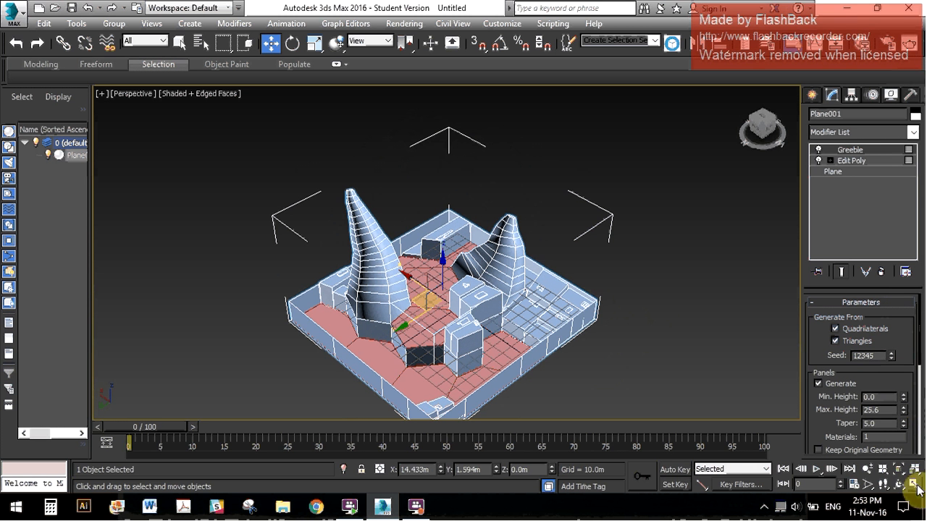
left_click_drag(903, 418, 889, 376)
scroll(921, 354, "down", 2)
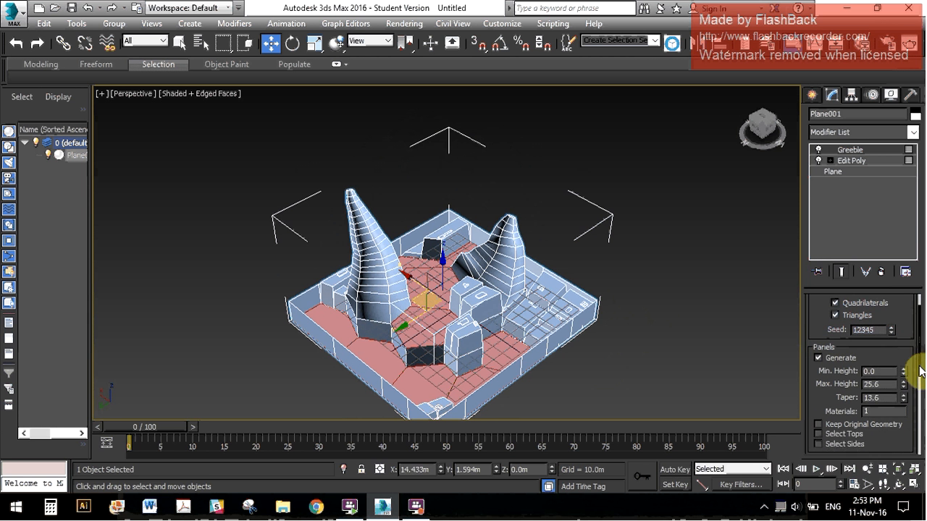
Step: Raise the Greeble panels' minimum height to 16.7 and maximum height to 38.8, and check the deselected model before reselecting it
left_click_drag(903, 362, 896, 248)
left_click_drag(903, 375, 878, 302)
left_click(696, 329)
middle_click_drag(649, 325, 430, 341, "alt")
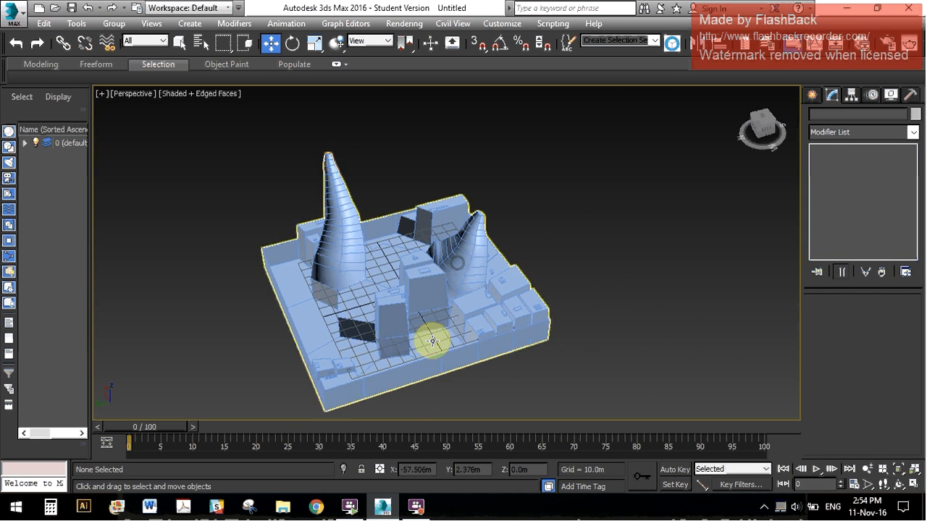
left_click(438, 341)
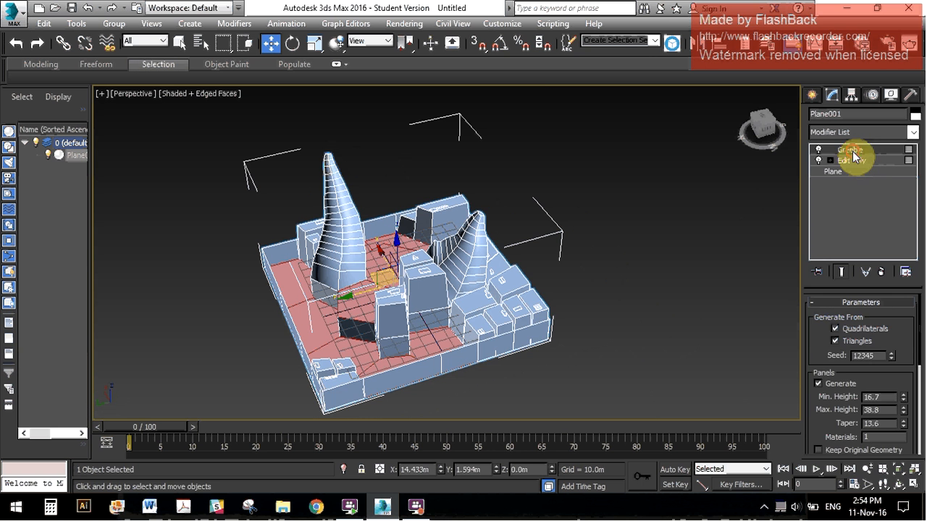
Step: Delete the Greeble modifier from the stack and clear the polygon selection
left_click(882, 272)
left_click(487, 304)
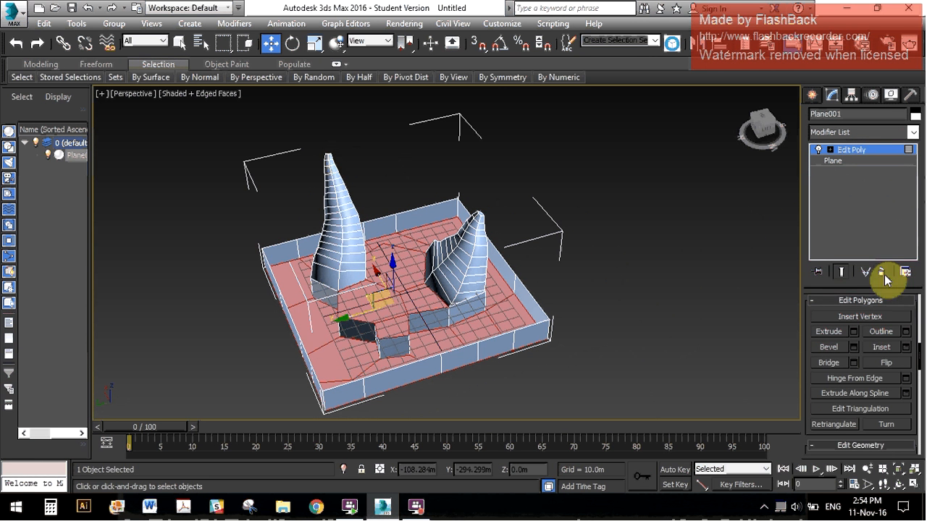
middle_click_drag(702, 290, 528, 282, "alt")
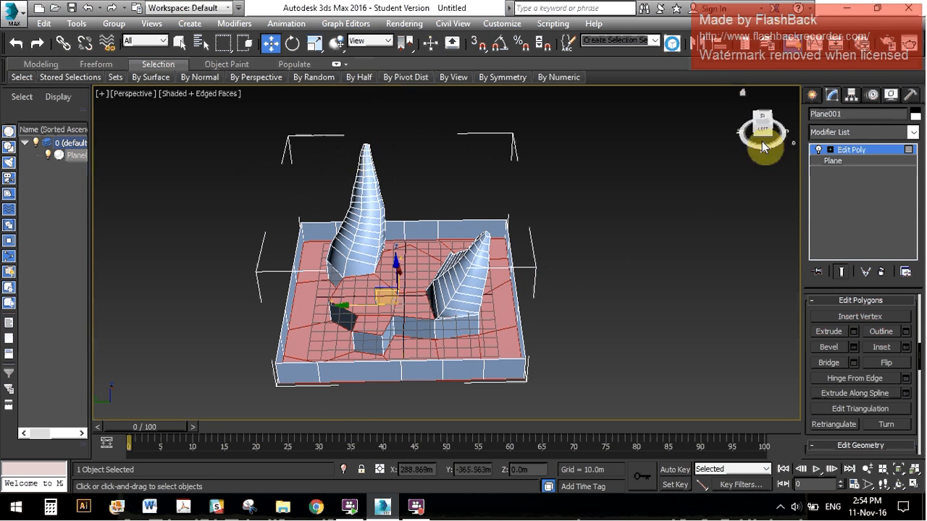
left_click(606, 281)
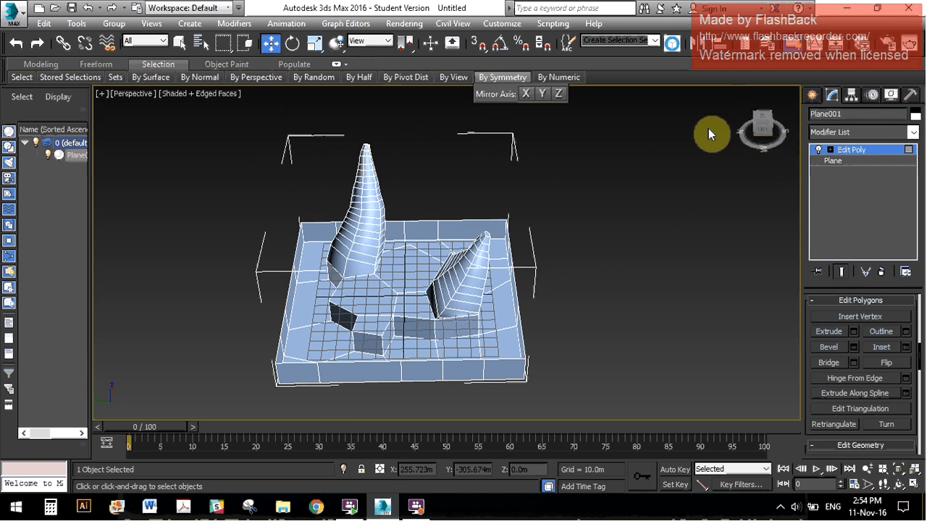
Step: Face the model from the Left view and grow a polygon selection from the perspective view starting at the near side
left_click(760, 134)
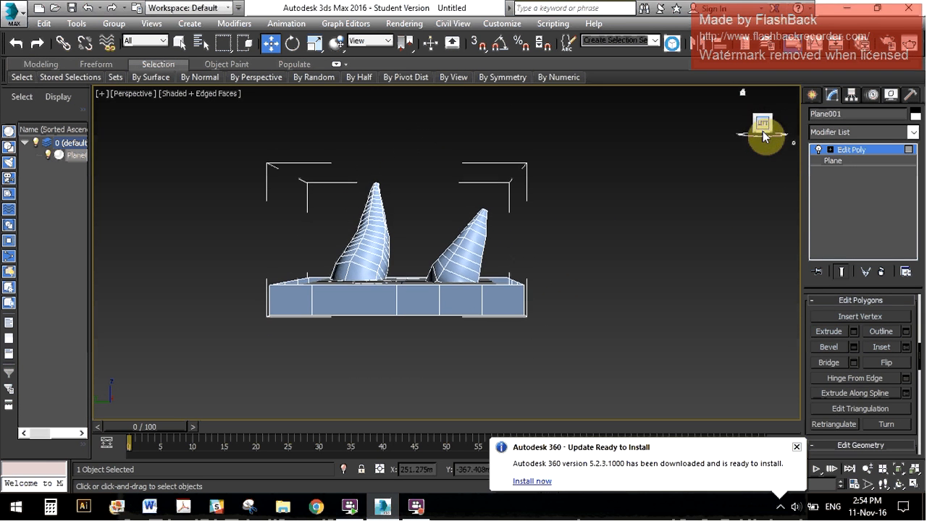
mouse_move(454, 76)
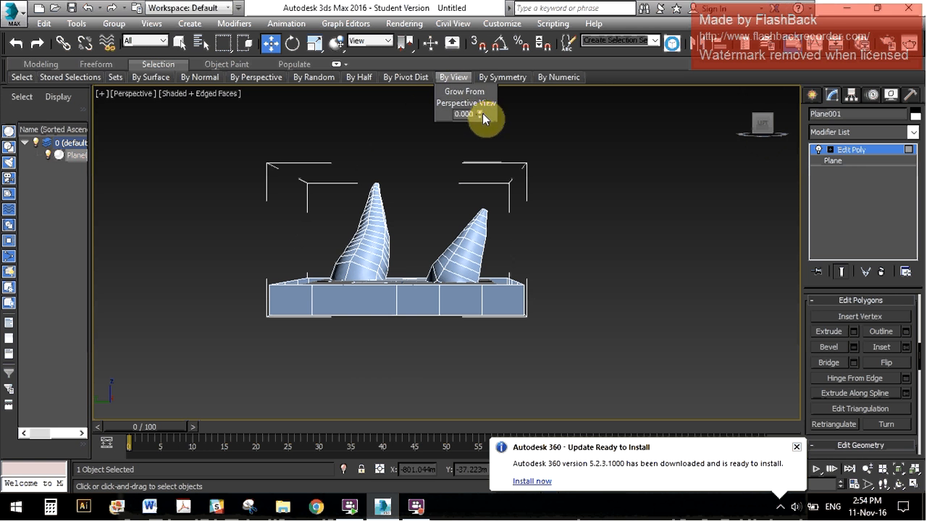
left_click_drag(480, 112, 476, 80)
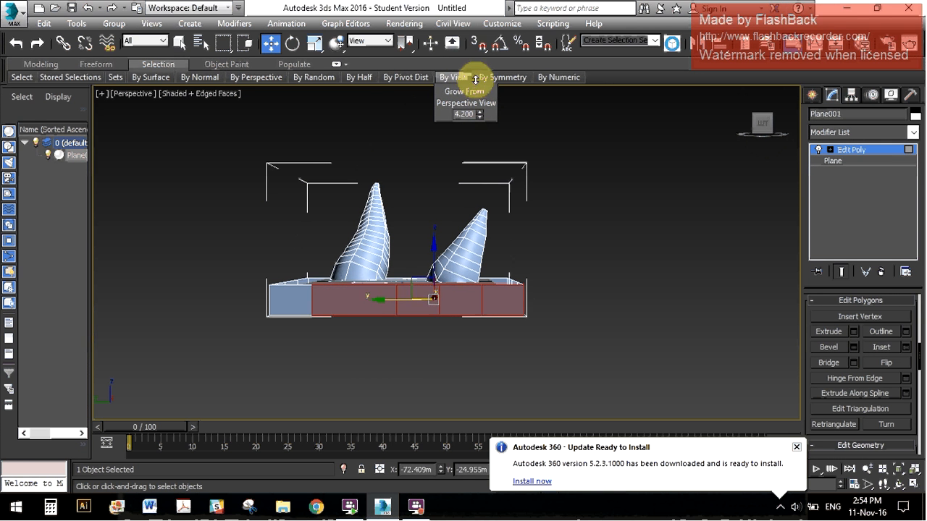
left_click_drag(480, 42, 454, 114)
Step: Orbit to the model's front at an angle and grow the selection from the perspective view to about 148.9
middle_click_drag(594, 254, 439, 278, "alt")
middle_click_drag(446, 320, 223, 248, "alt")
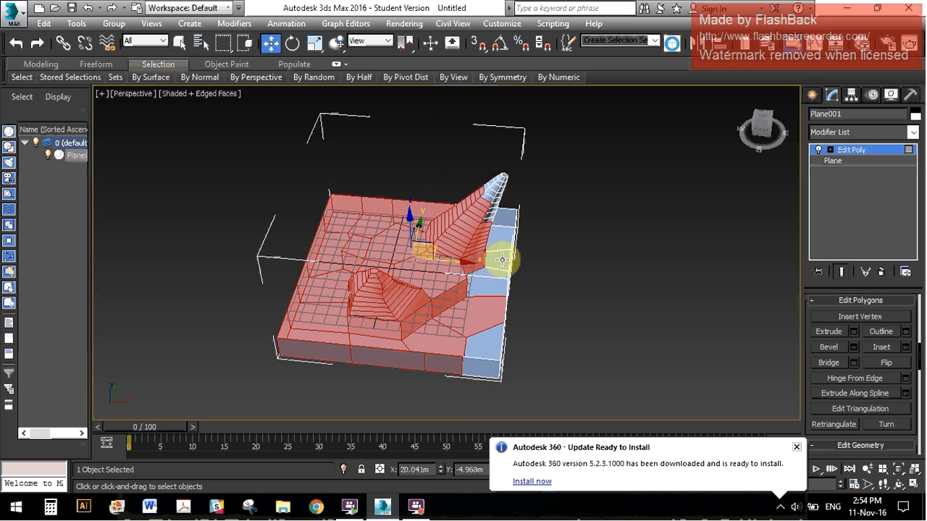
mouse_move(454, 76)
mouse_move(481, 122)
left_mouse_down()
mouse_move(482, 81)
mouse_move(441, 449)
mouse_move(441, 213)
mouse_move(482, 130)
left_mouse_up()
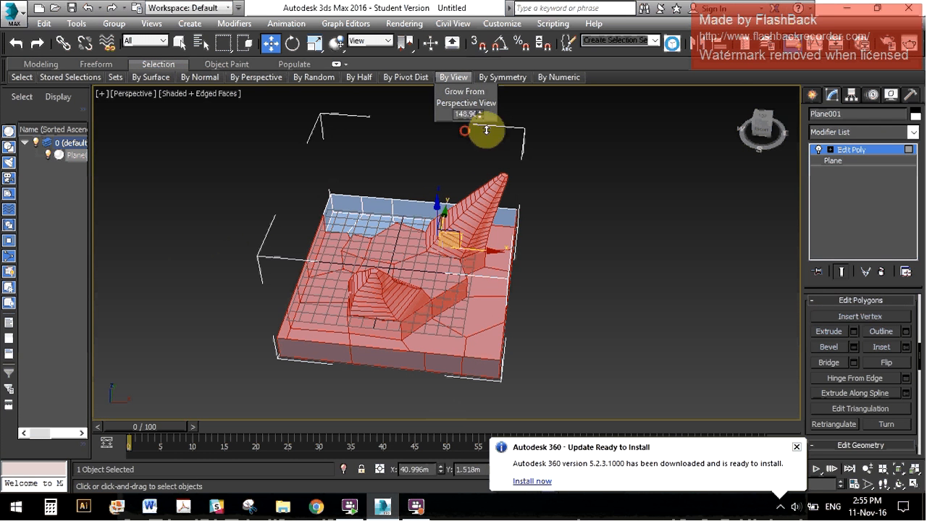
Step: Examine the extent of the view-based selection from the front, top and back of the model
left_click(762, 132)
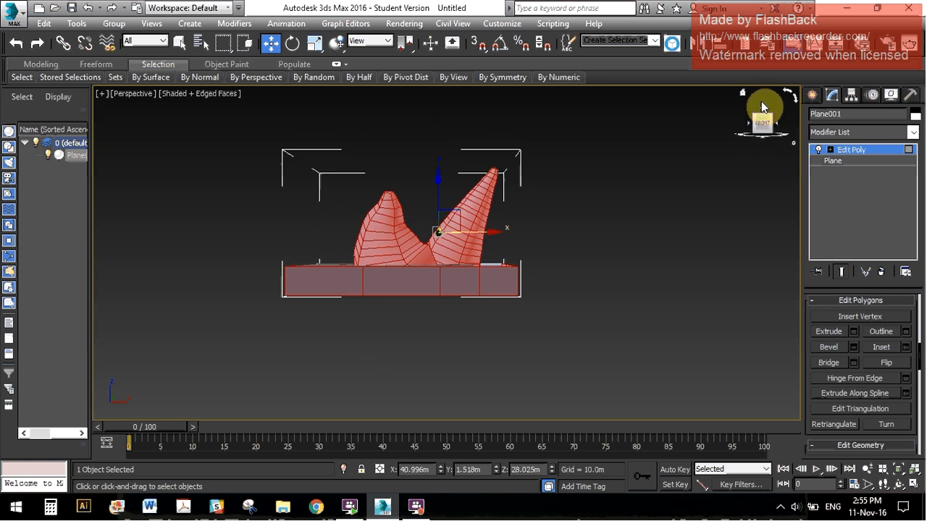
left_click(764, 114)
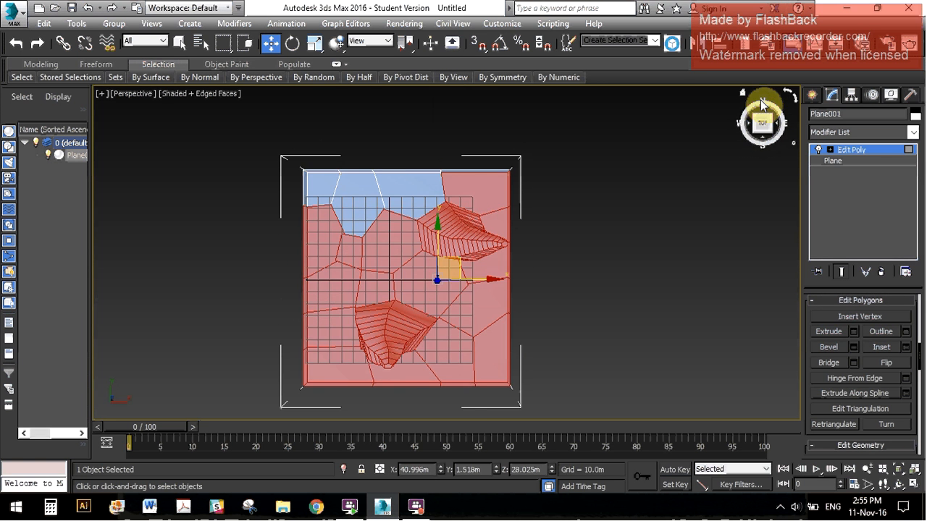
left_click(760, 101)
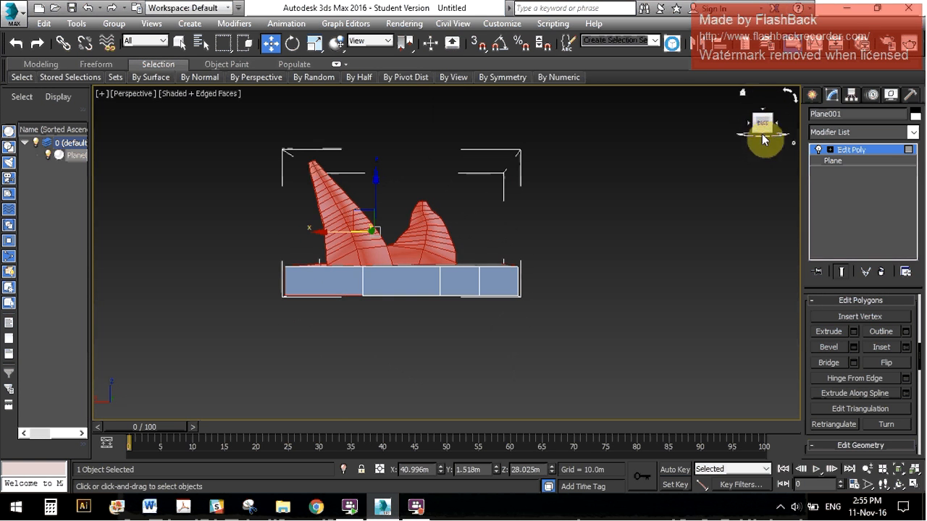
left_click(763, 116)
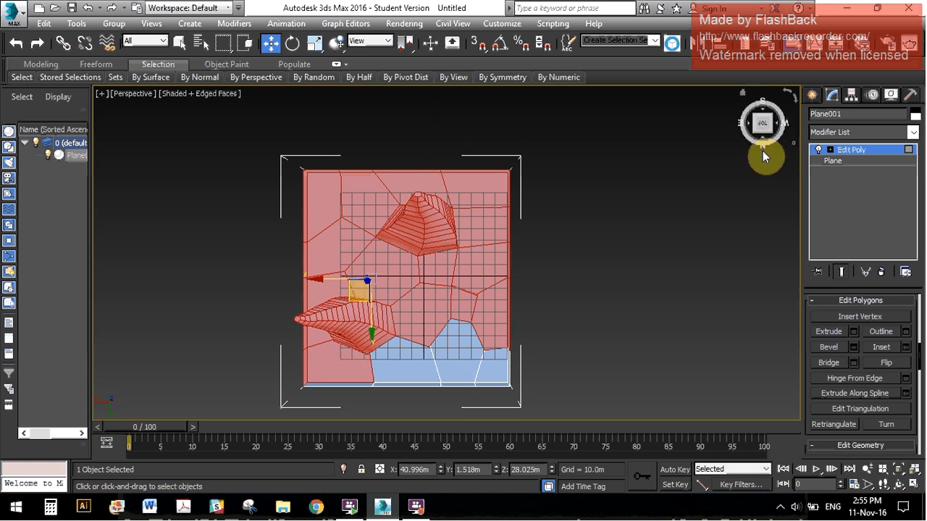
left_click(762, 145)
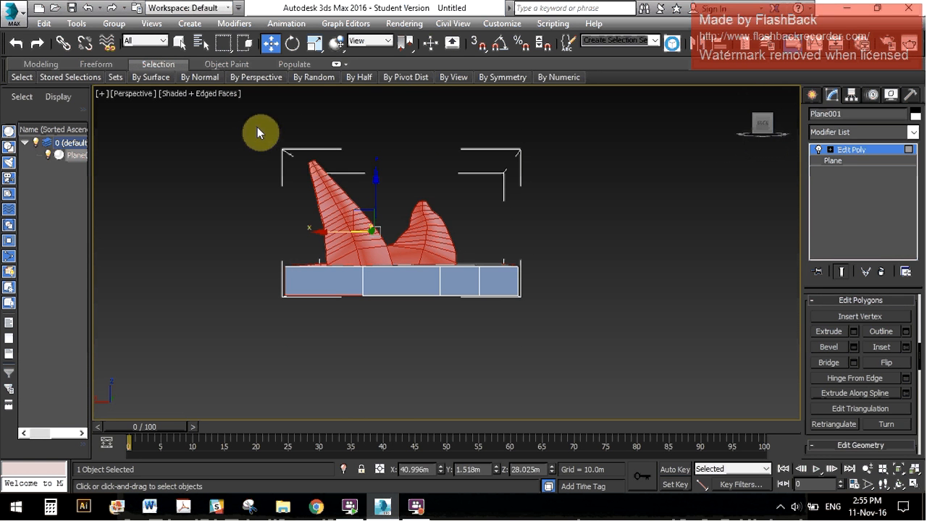
left_click(199, 77)
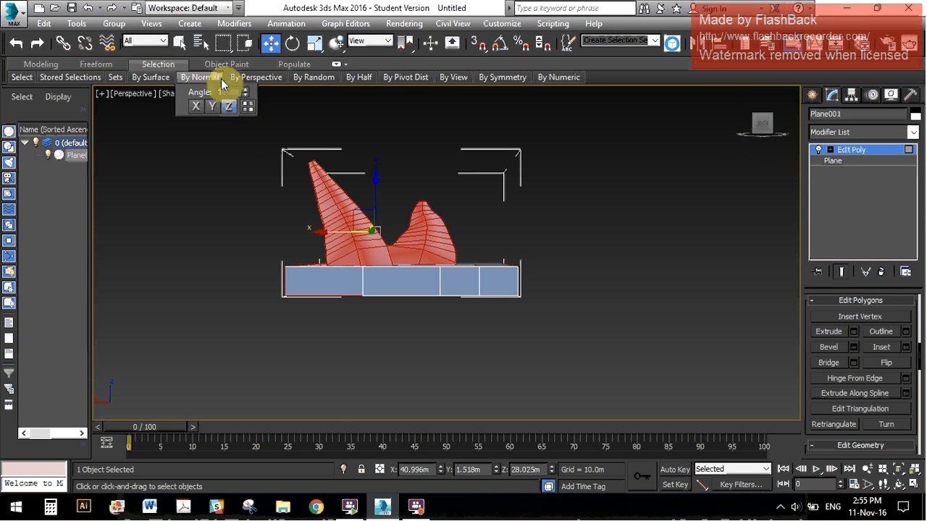
left_click(267, 80)
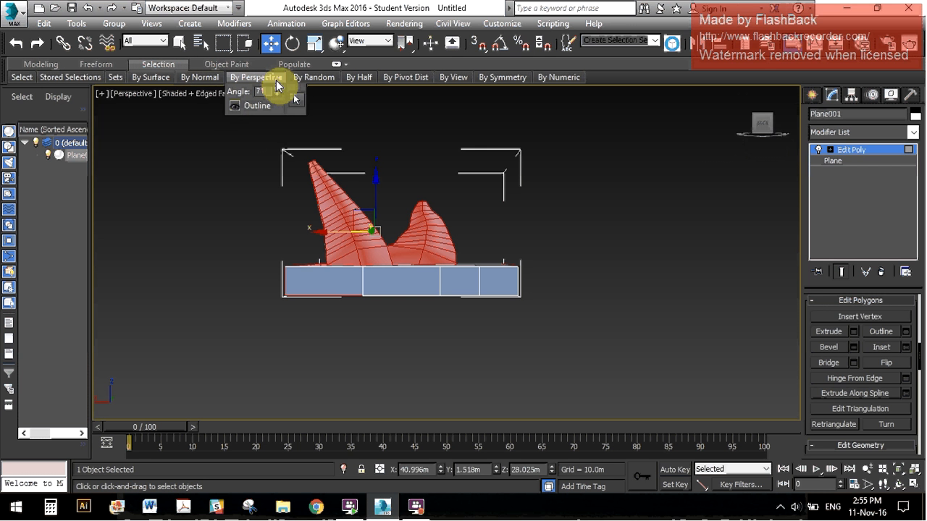
Step: Try selecting polygons by perspective with the angle raised to 171, reduce the angle to 0 and clear the selection
left_click(278, 89)
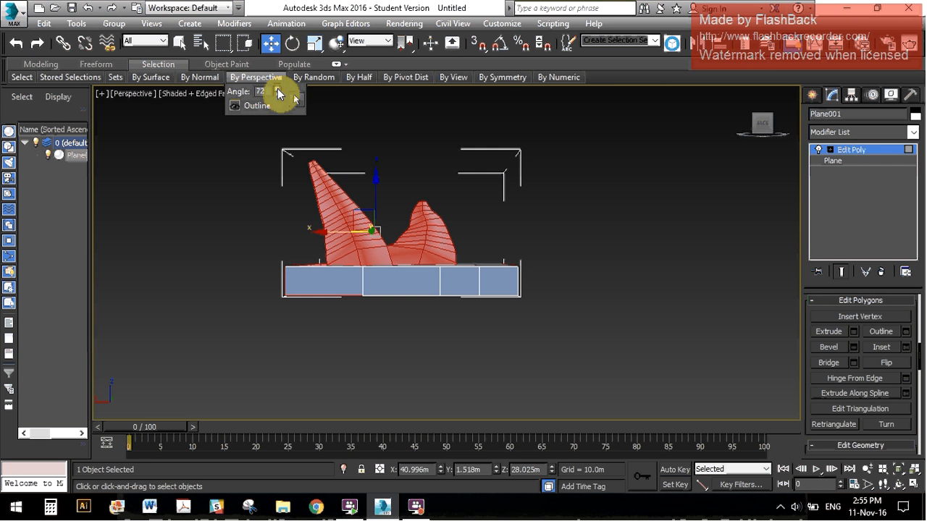
left_click_drag(278, 94, 289, 62)
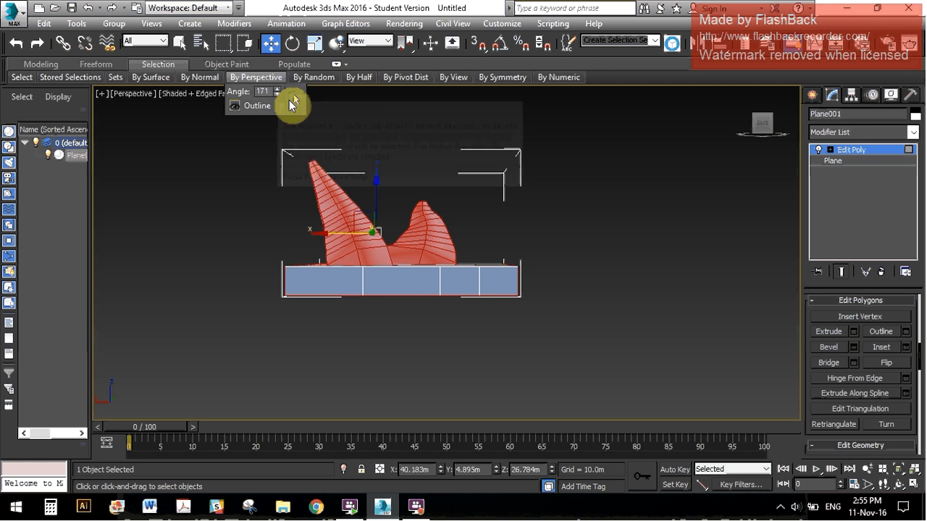
left_click_drag(281, 105, 281, 311)
left_click(359, 124)
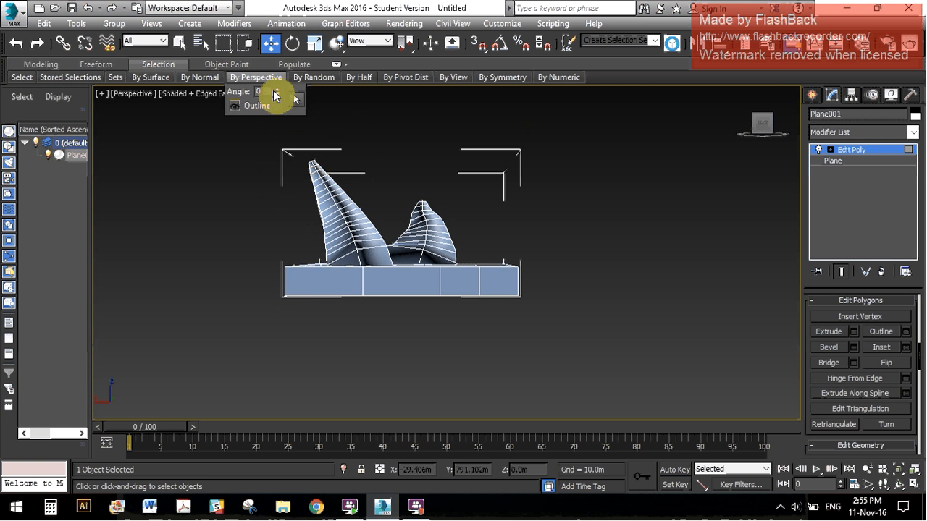
Step: Select the polygons facing the back view by perspective with a 60-degree angle and check the selection around the spikes
left_click_drag(279, 96, 281, 45)
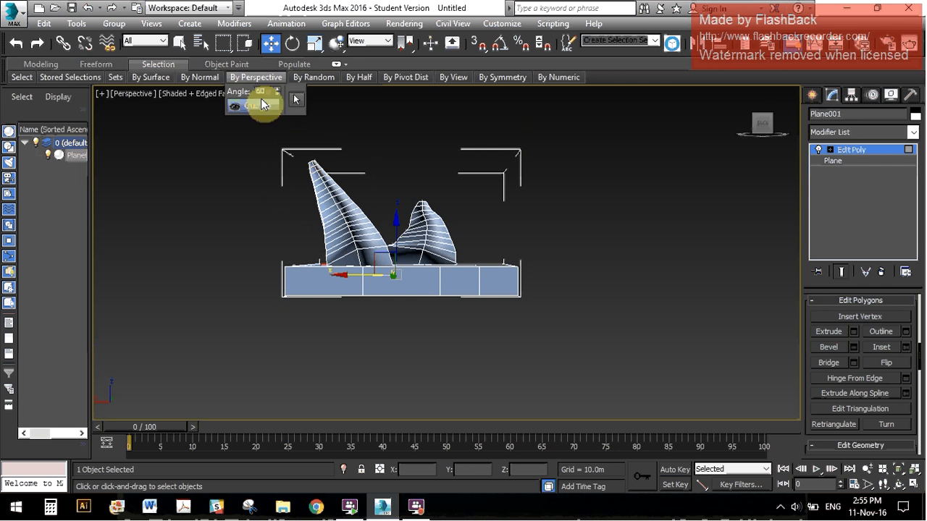
left_click(293, 100)
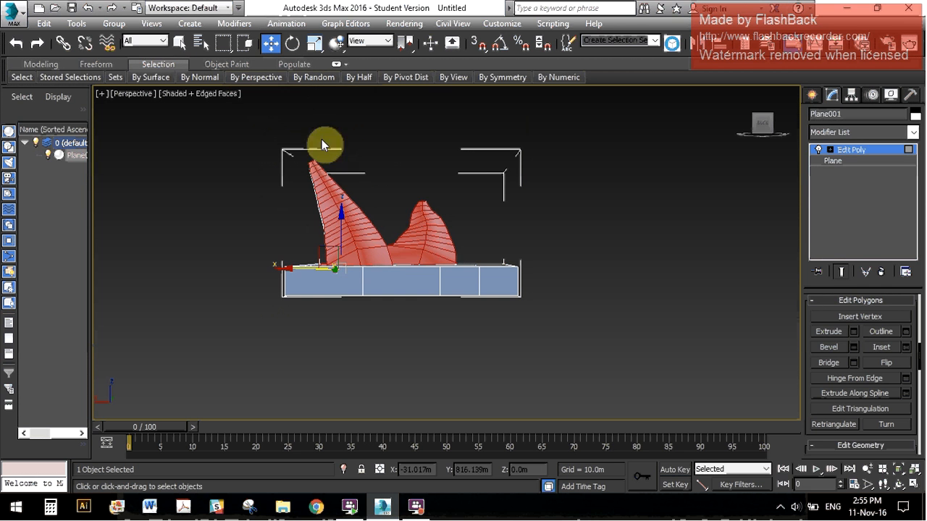
middle_click_drag(331, 143, 184, 269, "alt")
scroll(340, 296, "up", 6)
middle_click_drag(349, 297, 370, 307, "alt")
middle_click_drag(576, 373, 575, 382, "alt")
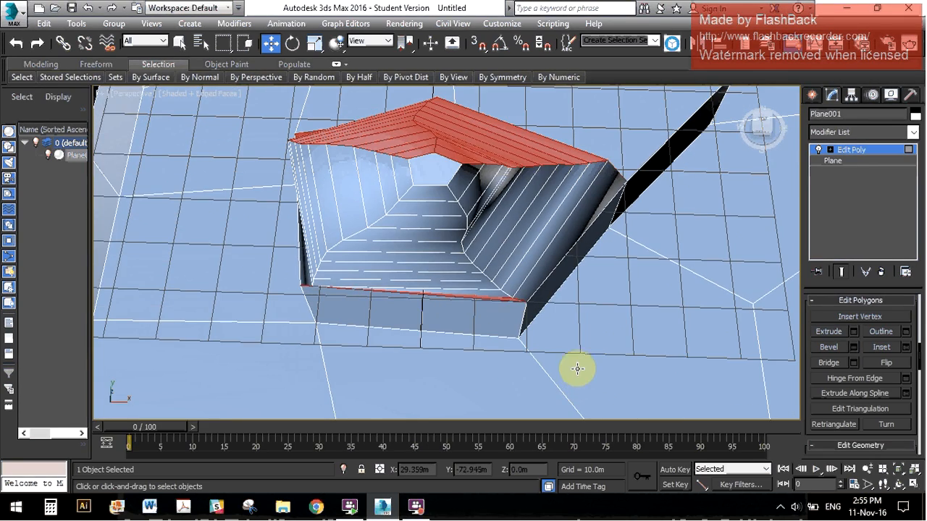
left_click_drag(235, 273, 246, 281)
middle_click_drag(306, 333, 270, 316, "alt")
scroll(302, 308, "down", 10)
middle_click_drag(654, 217, 510, 191, "alt")
Step: Inset the selected polygons individually with the By Polygon option and an amount of 1.908 m
left_click(905, 347)
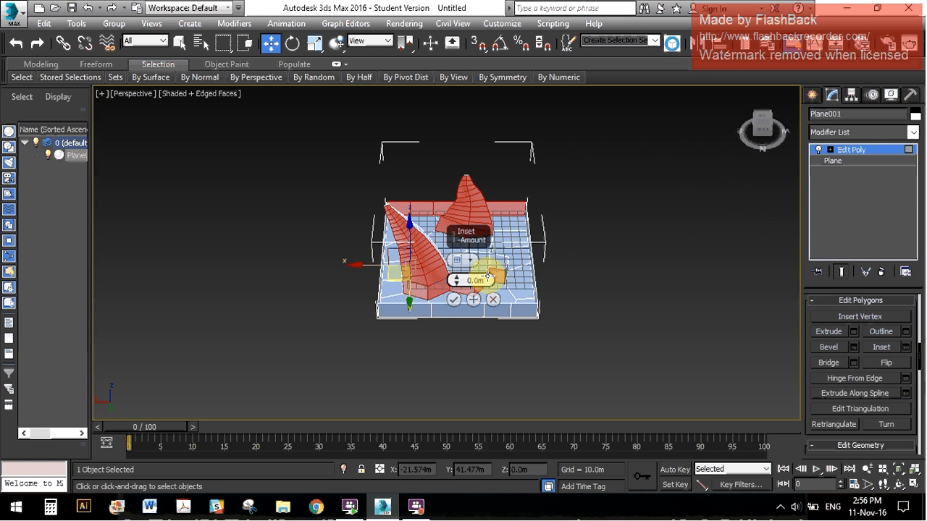
left_click(470, 261)
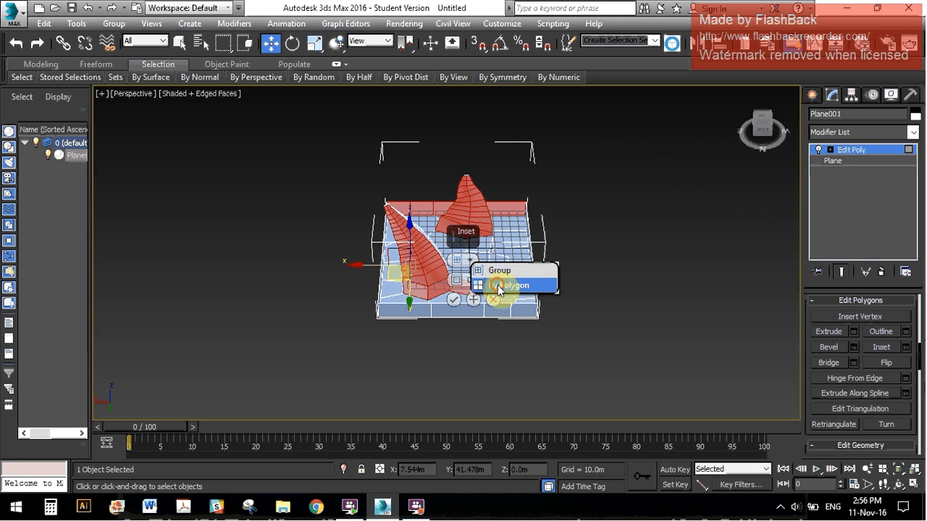
left_click(497, 284)
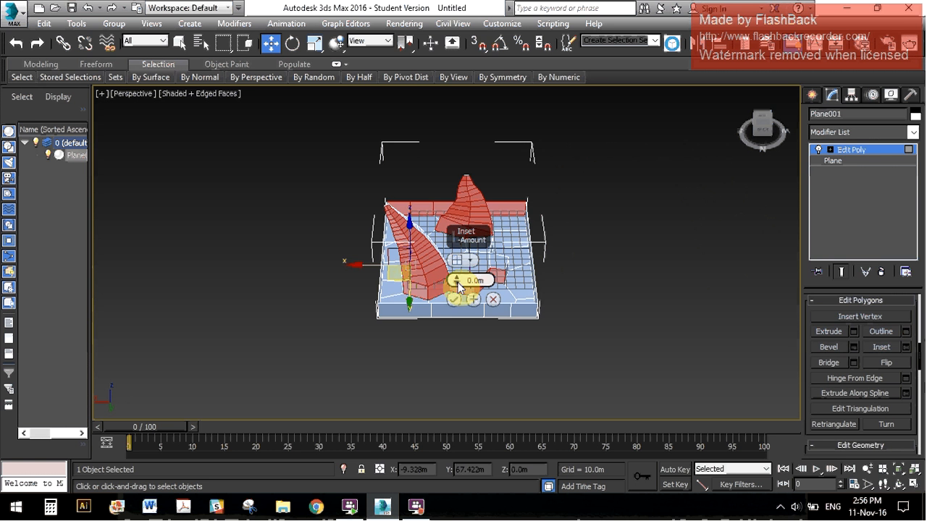
mouse_move(457, 282)
left_mouse_down()
mouse_move(457, 272)
mouse_move(457, 280)
left_mouse_up()
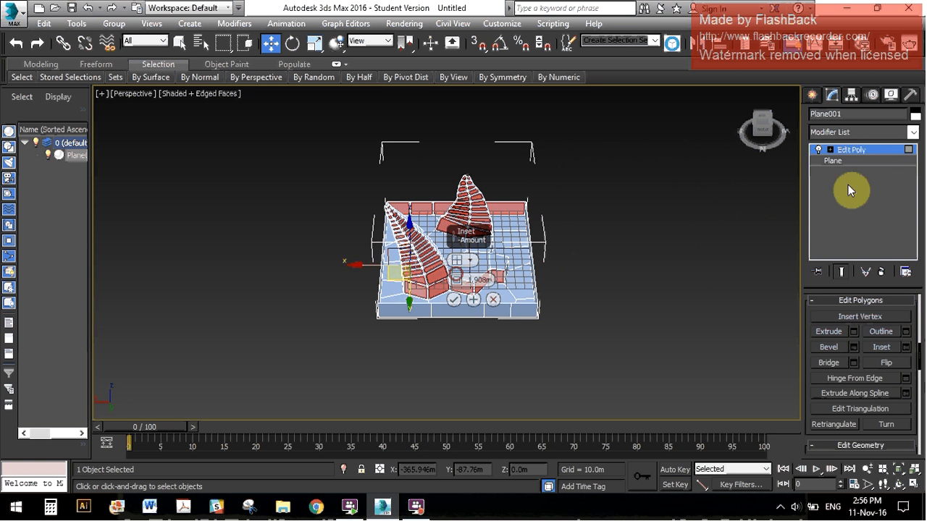
Step: Add a DeleteMesh modifier to the model, deselect the object and face it from the front
left_click(859, 129)
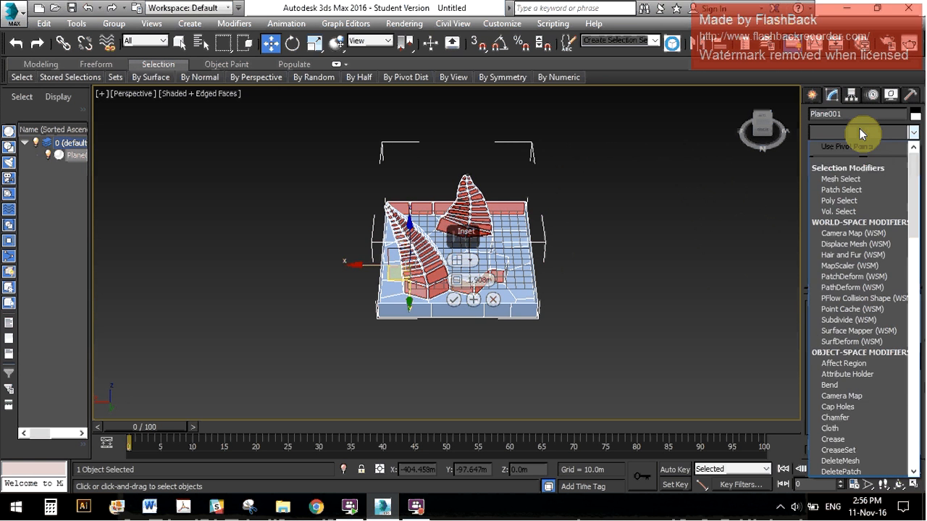
key("d")
key("d")
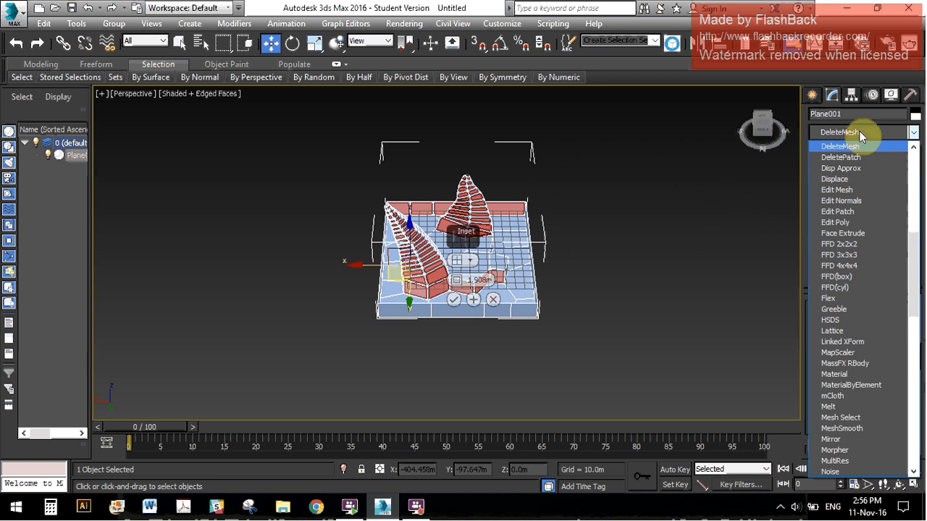
left_click(860, 144)
left_click(636, 227)
middle_click_drag(541, 230, 760, 127, "alt")
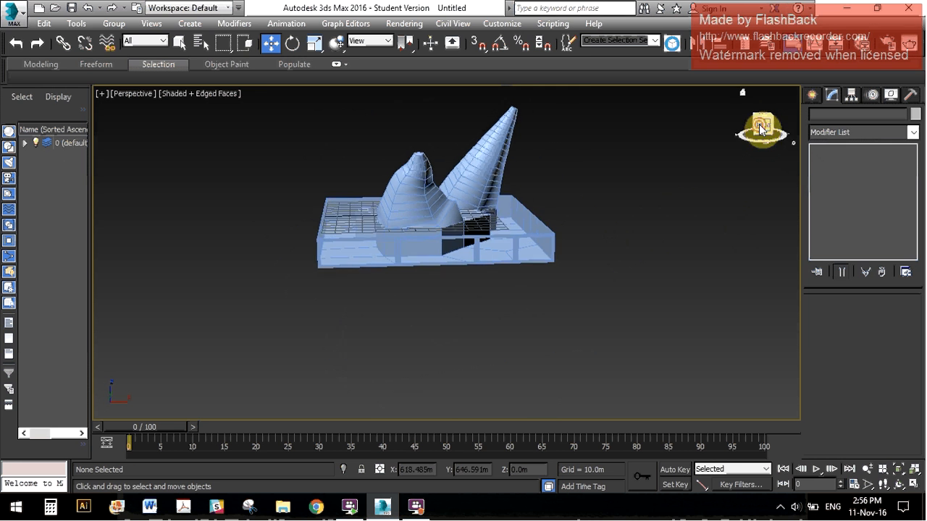
left_click(760, 127)
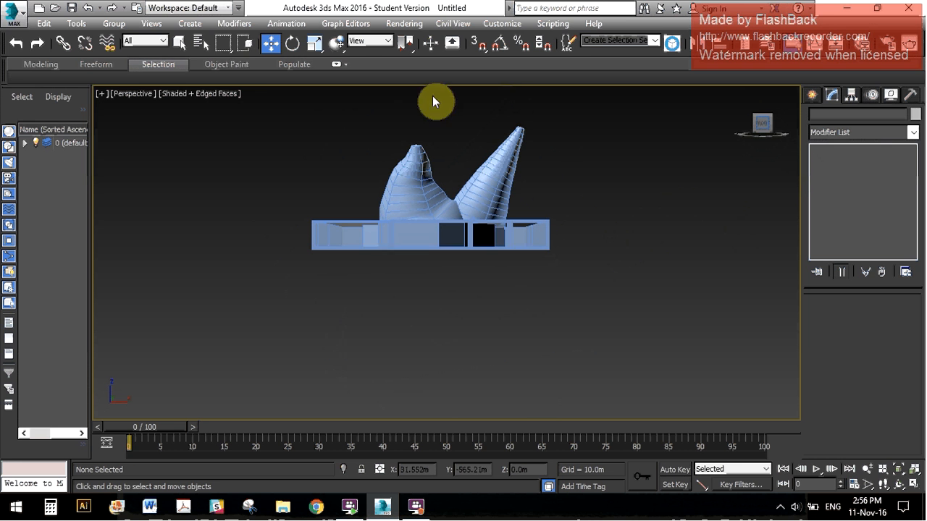
Step: Reselect the model, add an Edit Poly modifier above DeleteMesh and enter its polygon level, declining to view the exported video
left_click(180, 66)
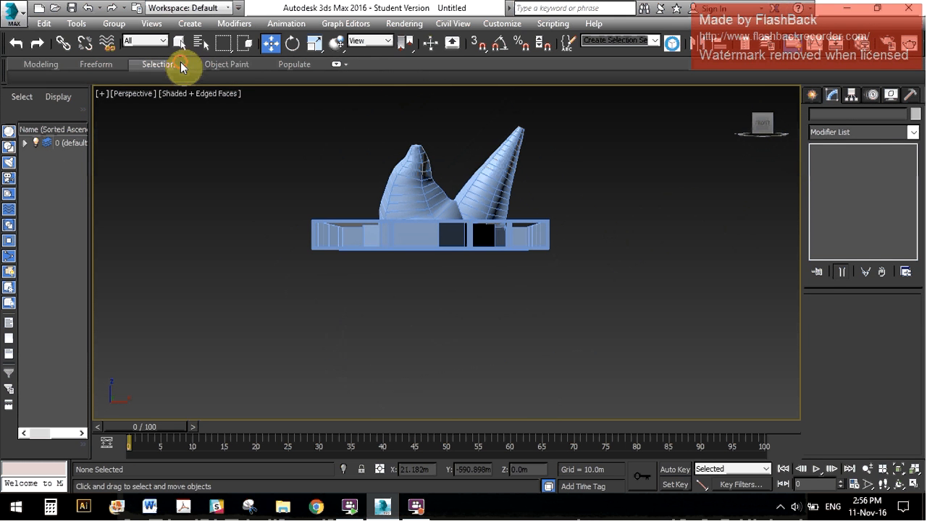
left_click(548, 225)
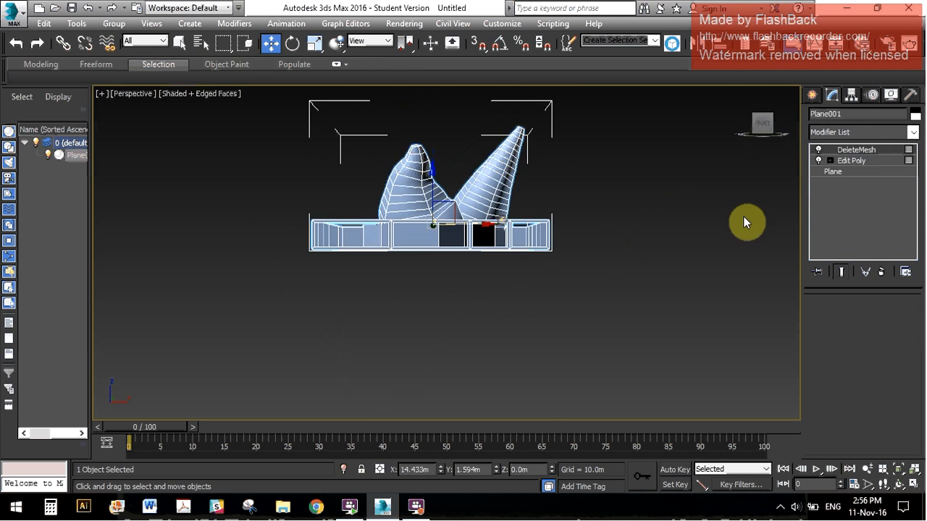
left_click(231, 62)
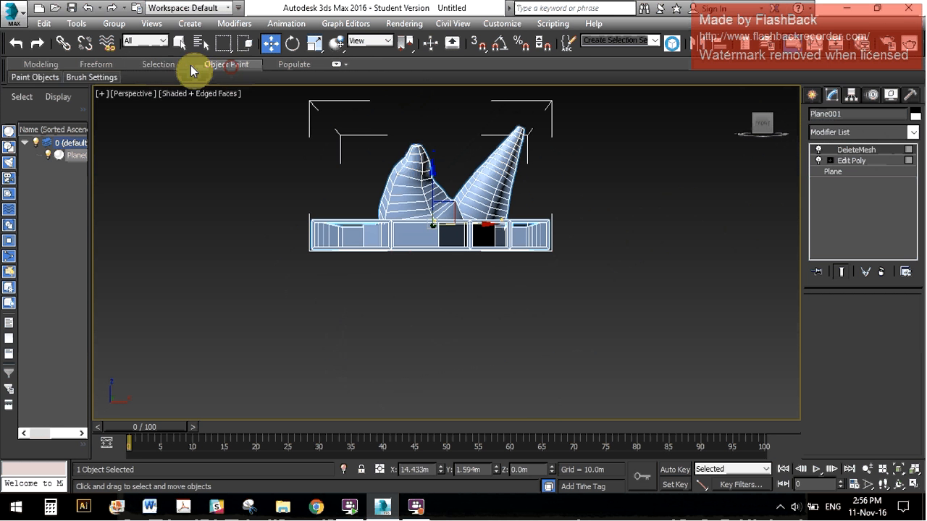
left_click(176, 64)
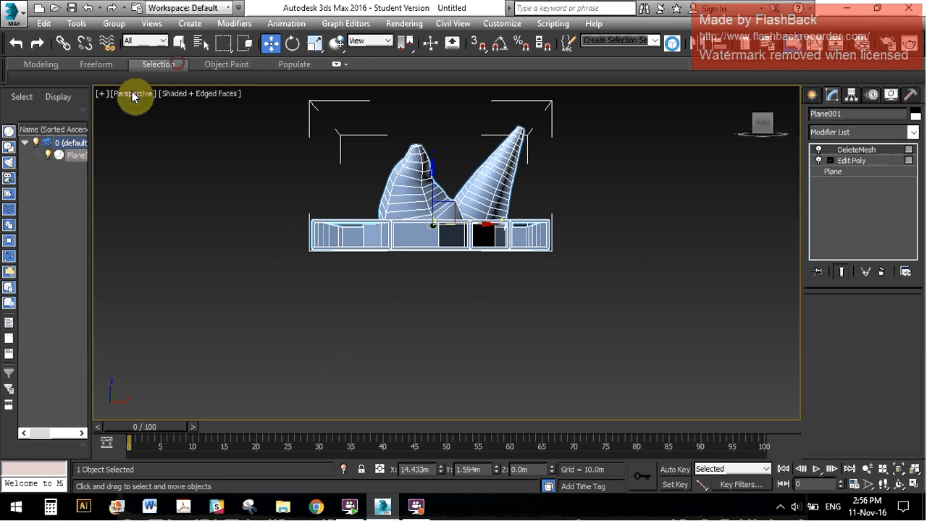
left_click(872, 135)
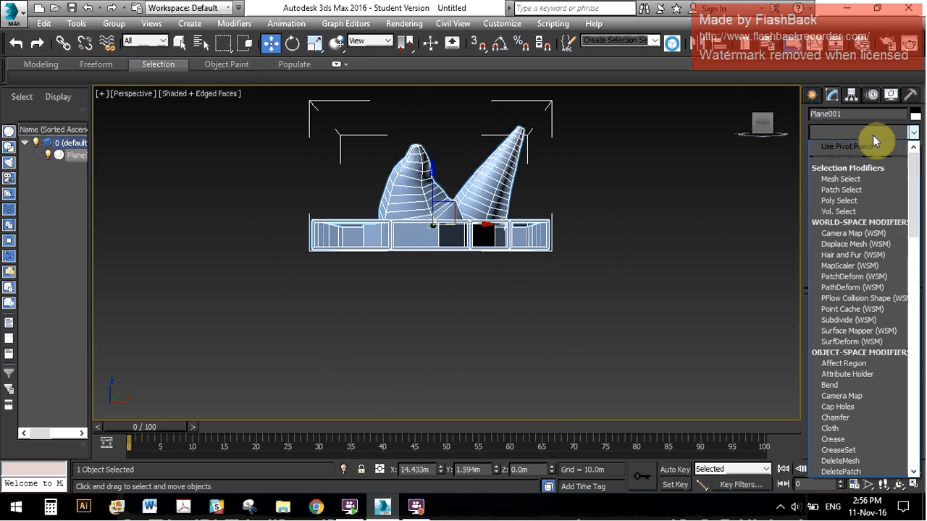
key("e")
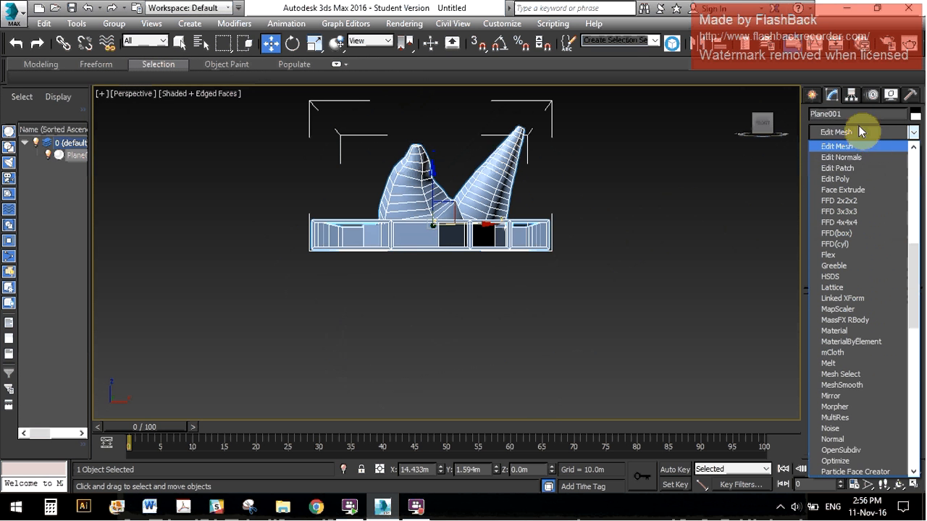
left_click(847, 179)
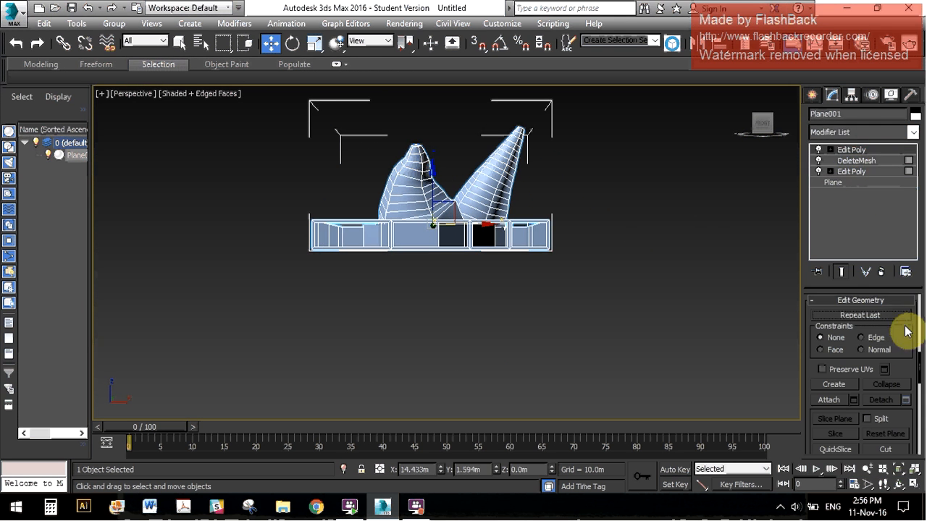
left_click_drag(917, 346, 921, 297)
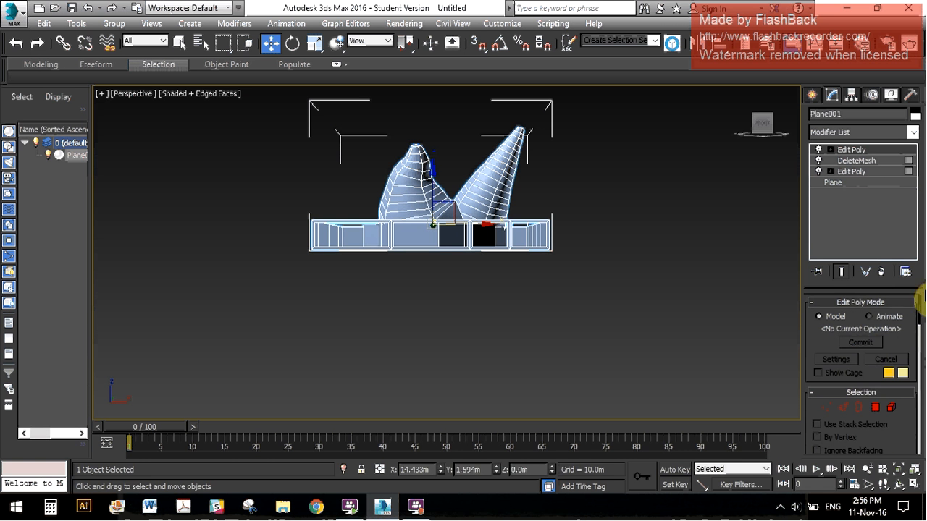
left_click(875, 407)
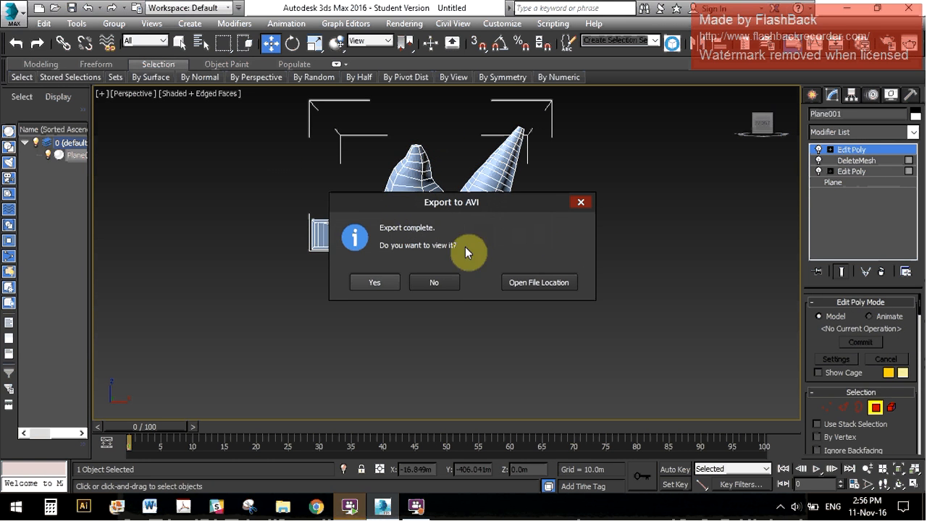
left_click(436, 283)
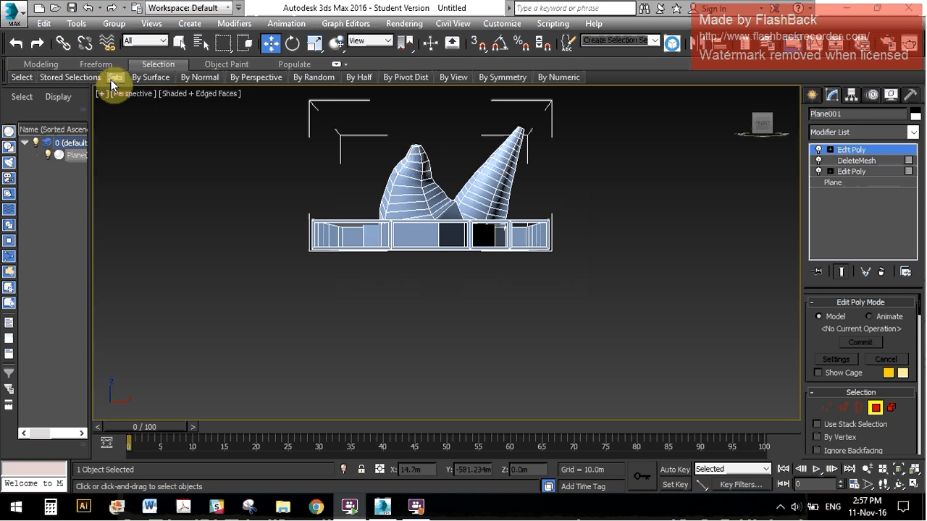
Step: Select the polygons facing the front view by perspective with the angle set to 60 and check the selection at an angle
left_click(27, 77)
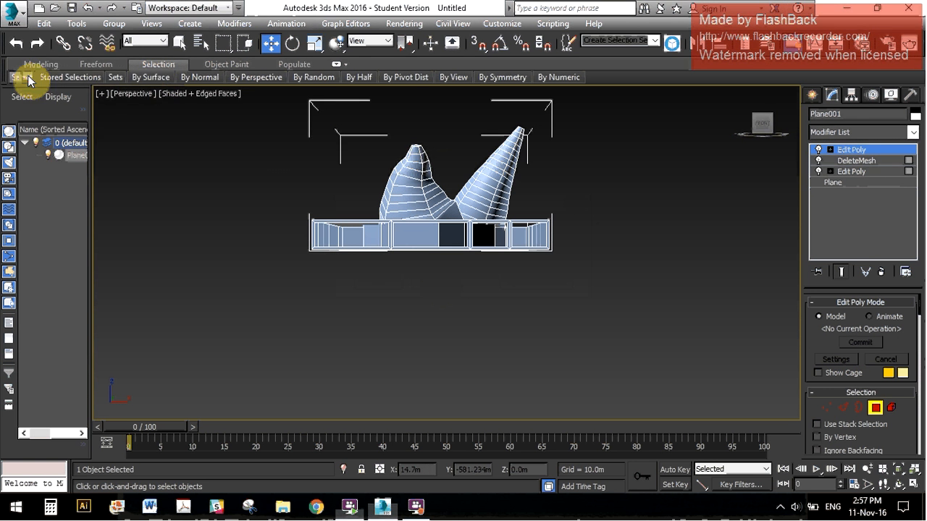
mouse_move(78, 79)
mouse_move(241, 86)
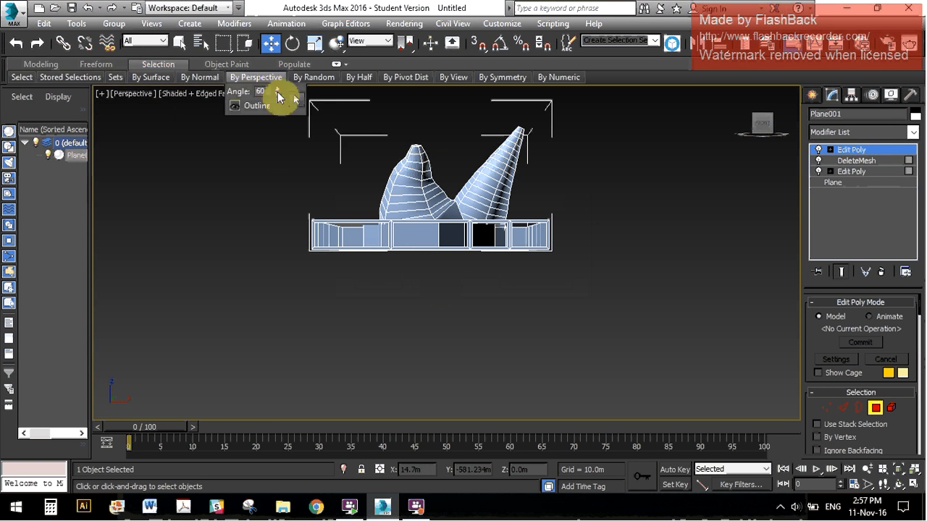
left_click(277, 88)
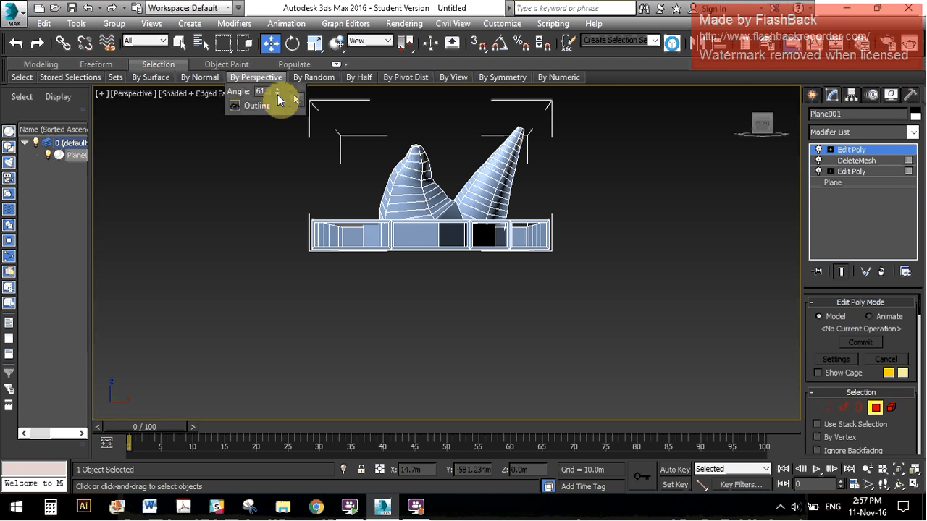
left_click_drag(277, 96, 289, 99)
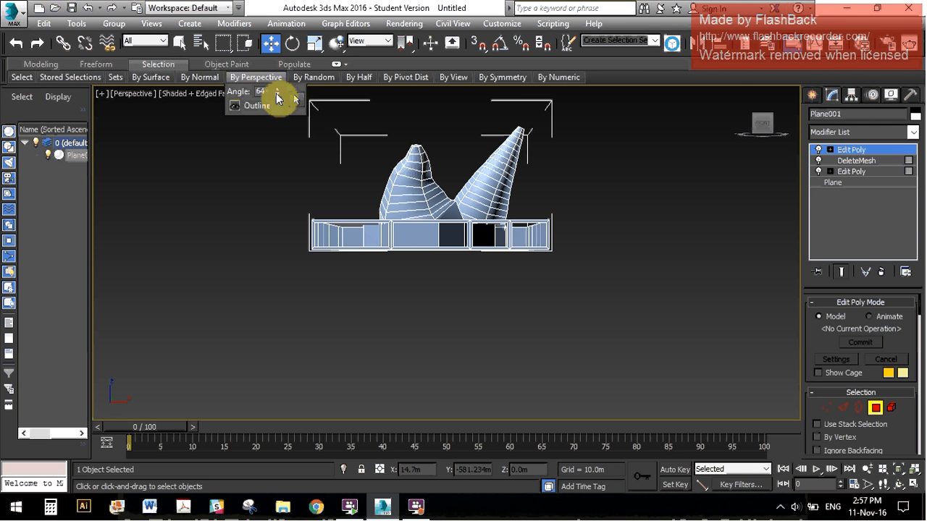
left_click(278, 94)
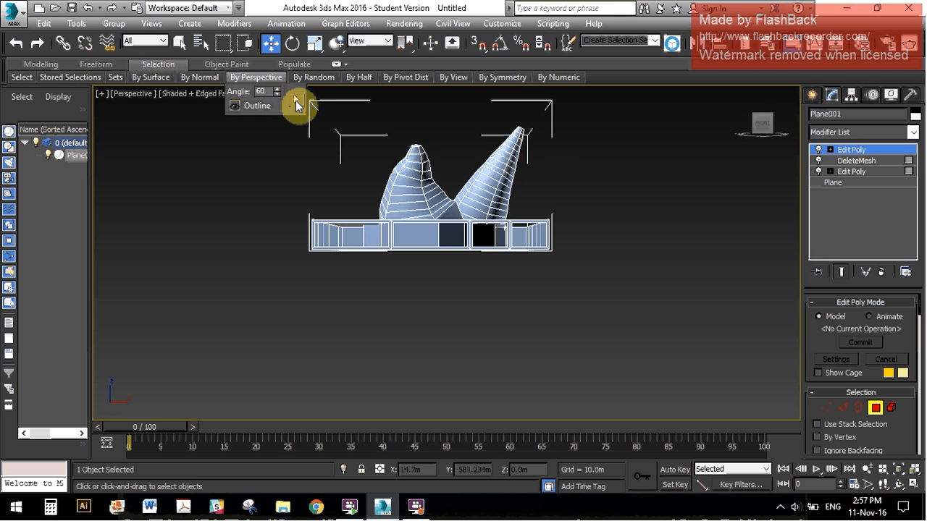
left_click(295, 100)
middle_click_drag(550, 232, 618, 215, "alt")
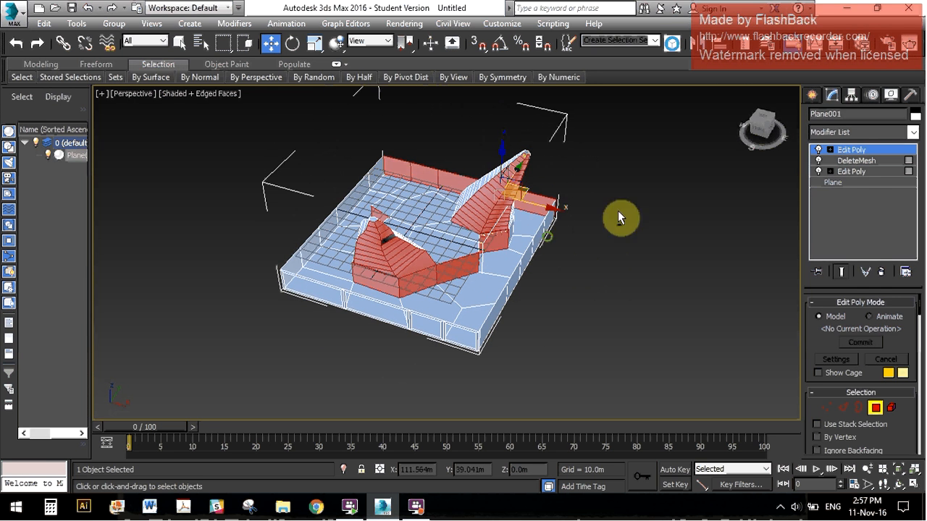
Step: Leave the polygon level and add a Greeble modifier on top of the model's modifier stack
left_click(812, 95)
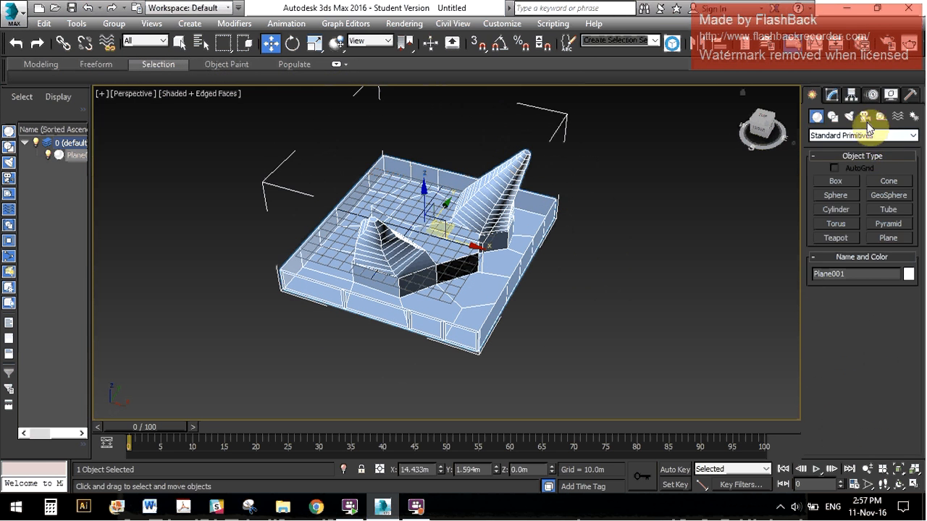
left_click(836, 99)
left_click(855, 134)
key("g")
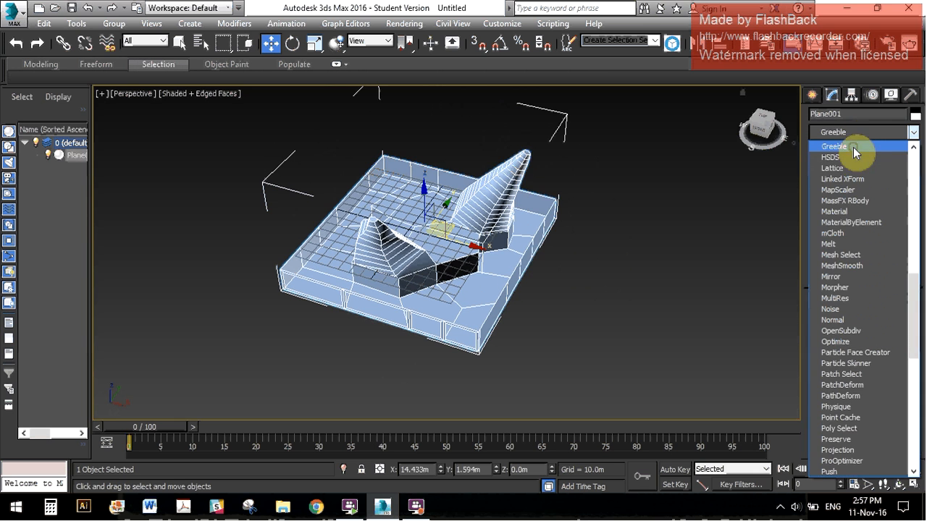
left_click(853, 147)
middle_click_drag(393, 280, 550, 246, "alt")
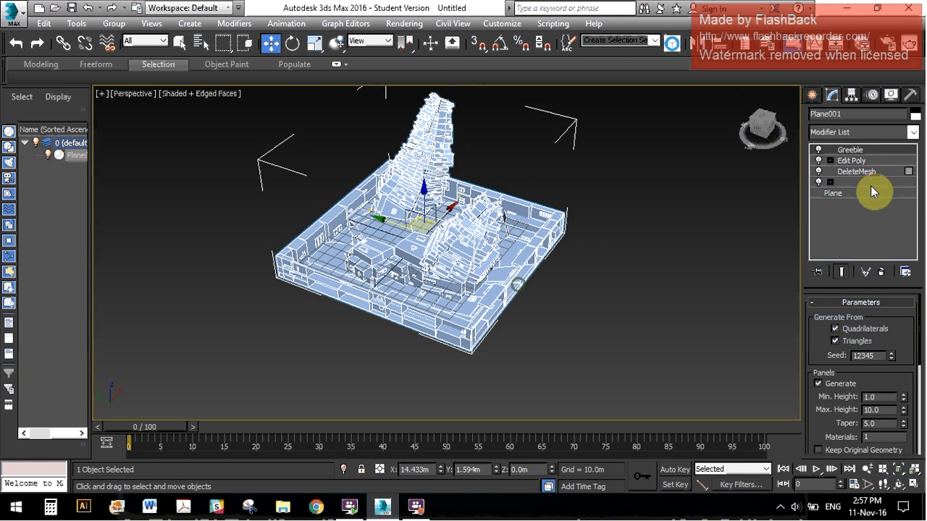
Step: Enter the polygon level of the Edit Poly directly beneath Greeble and inspect the greebled polygons from the front
left_click(859, 160)
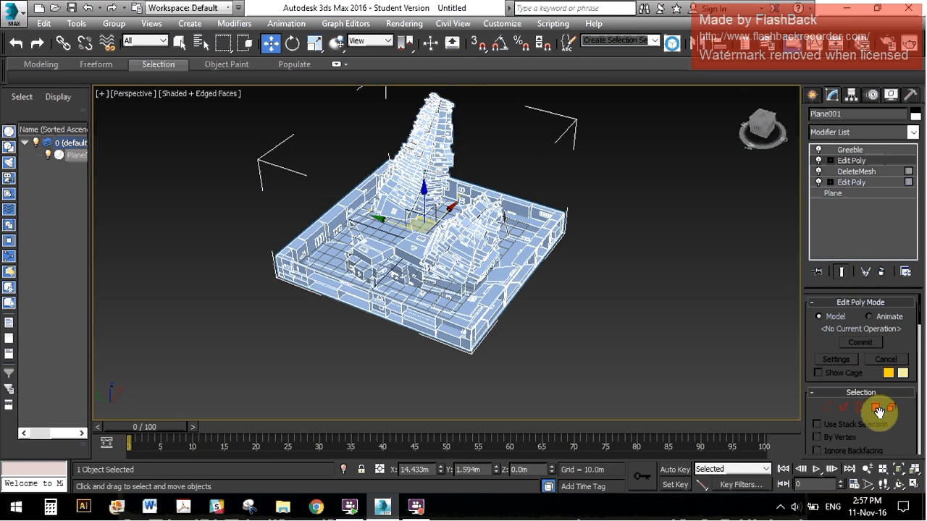
left_click(877, 409)
middle_click_drag(680, 217, 581, 193, "alt")
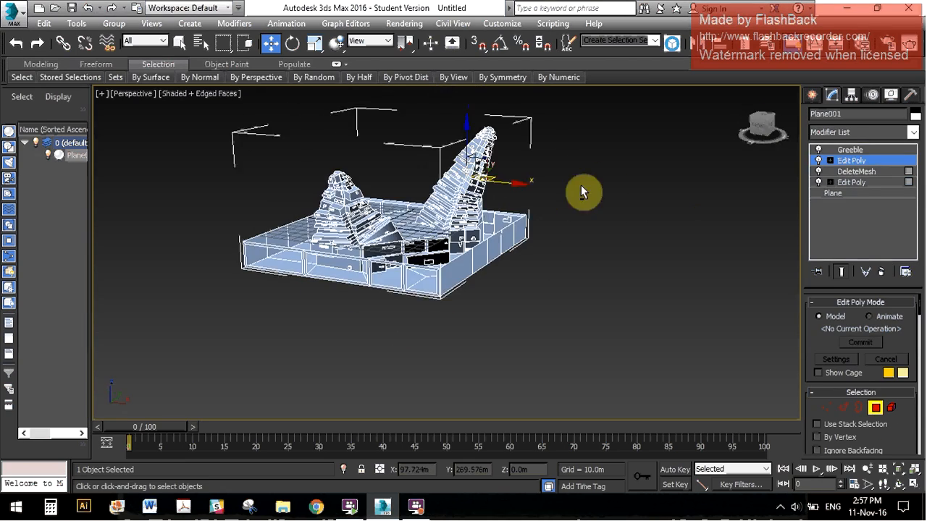
Step: Set the Greeble panels' maximum height to 5.0, inspect the model from several angles and reselect it
left_click(846, 150)
middle_click_drag(792, 269, 767, 316, "alt")
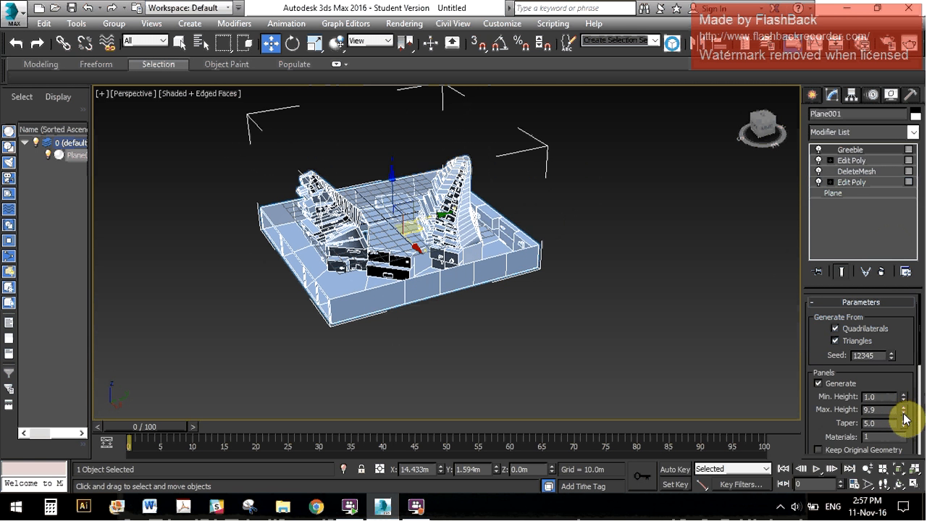
left_click_drag(902, 444, 866, 433)
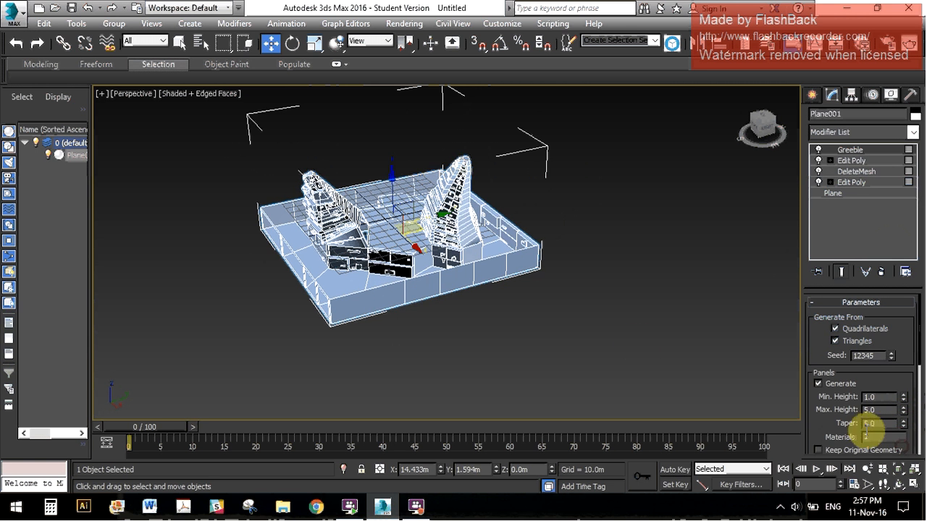
middle_click_drag(531, 302, 584, 207, "alt")
scroll(410, 208, "up", 4)
scroll(507, 267, "down", 4)
scroll(509, 265, "up", 2)
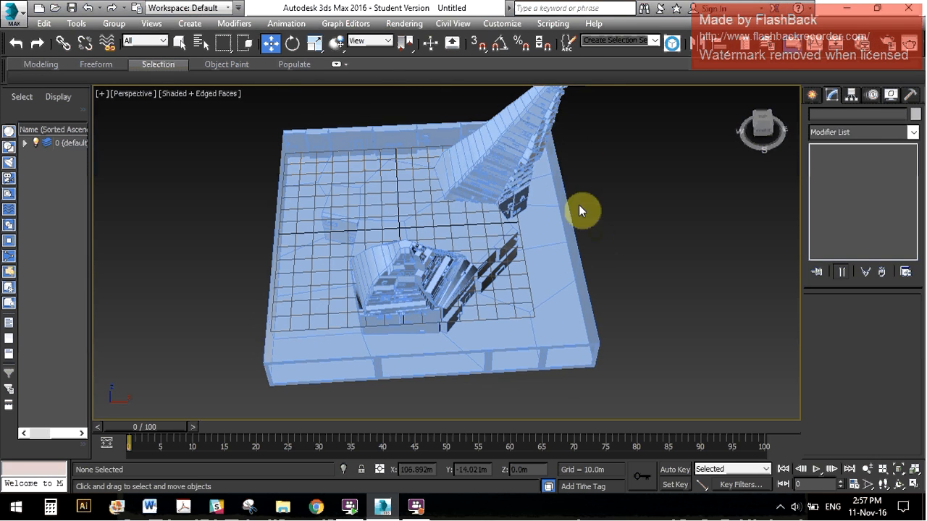
left_click(508, 187)
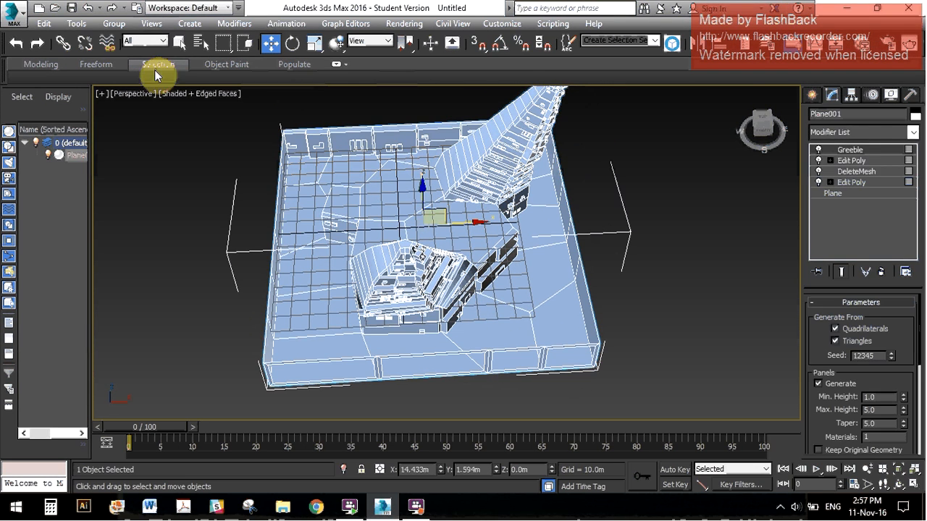
left_click(857, 137)
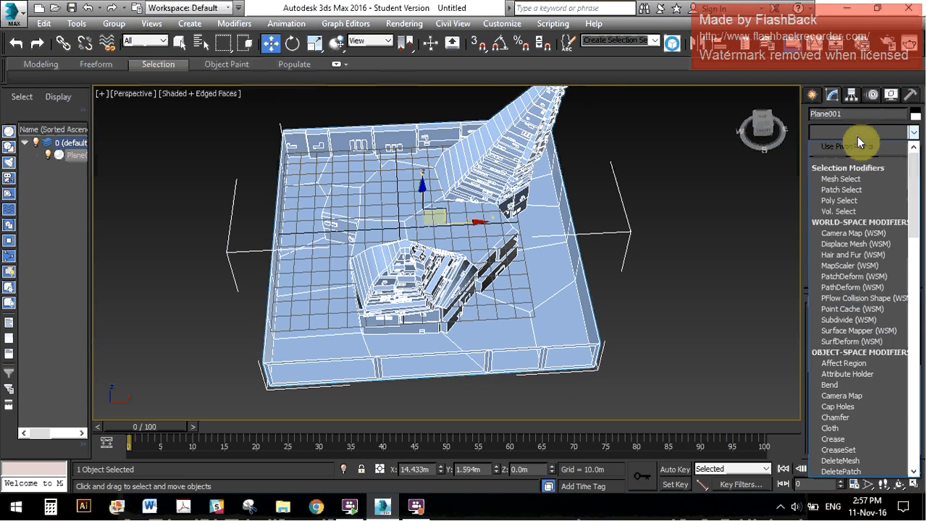
key("e")
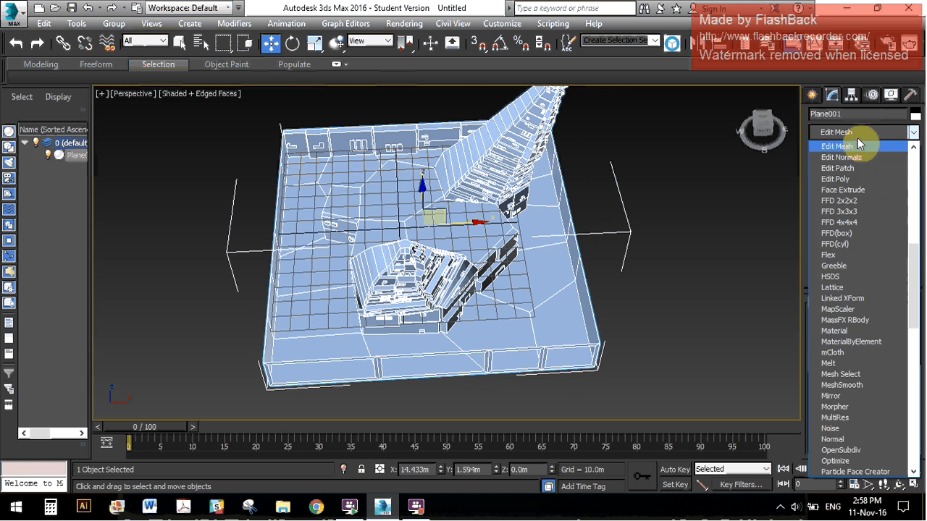
left_click(855, 190)
left_click(883, 269)
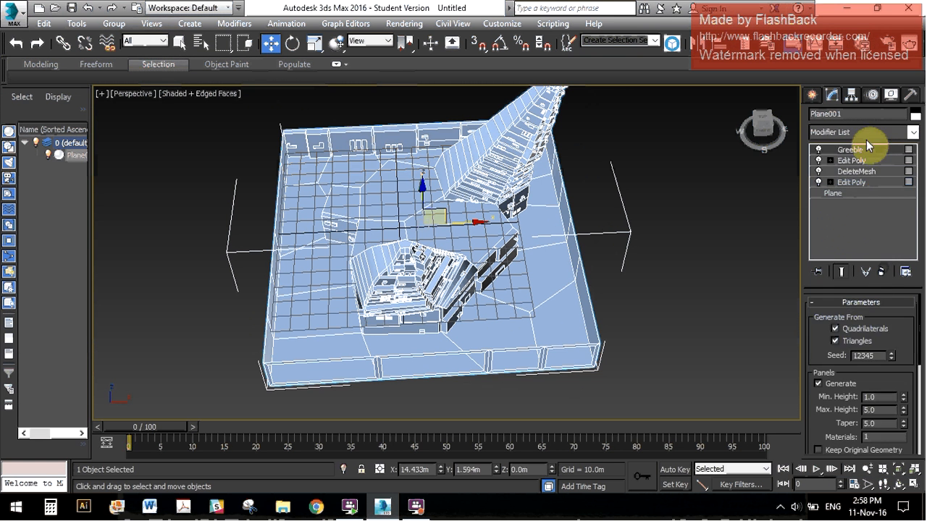
Step: Add an Edit Poly modifier above Greeble in the model's stack and enter its polygon level
left_click(866, 132)
key("e")
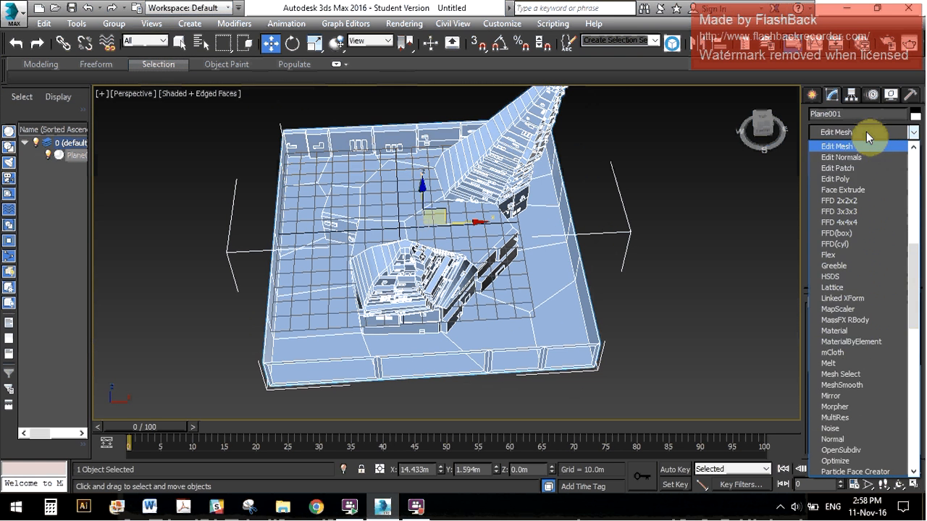
left_click(854, 179)
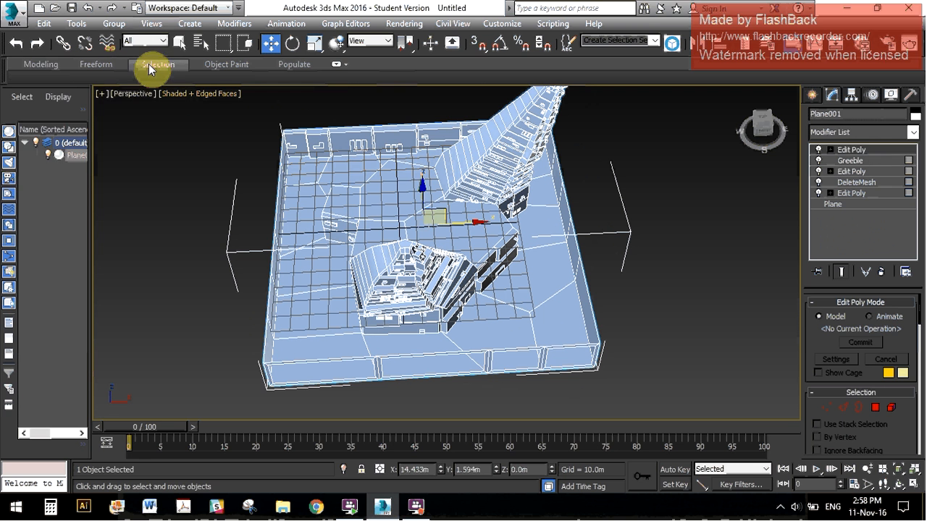
left_click(41, 64)
left_click(79, 95)
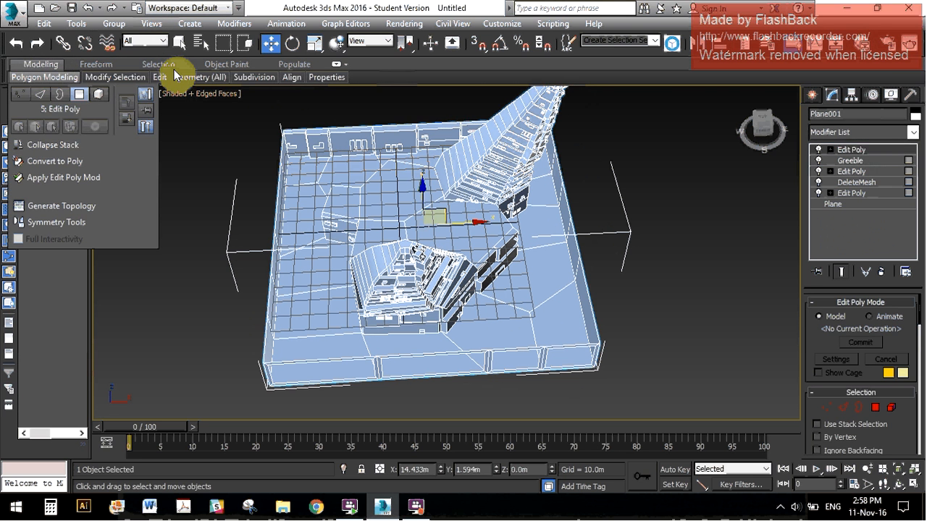
Step: Select the model's horizontal polygons by normal along the Z axis with the angle set to 1
left_click(166, 64)
left_click(197, 78)
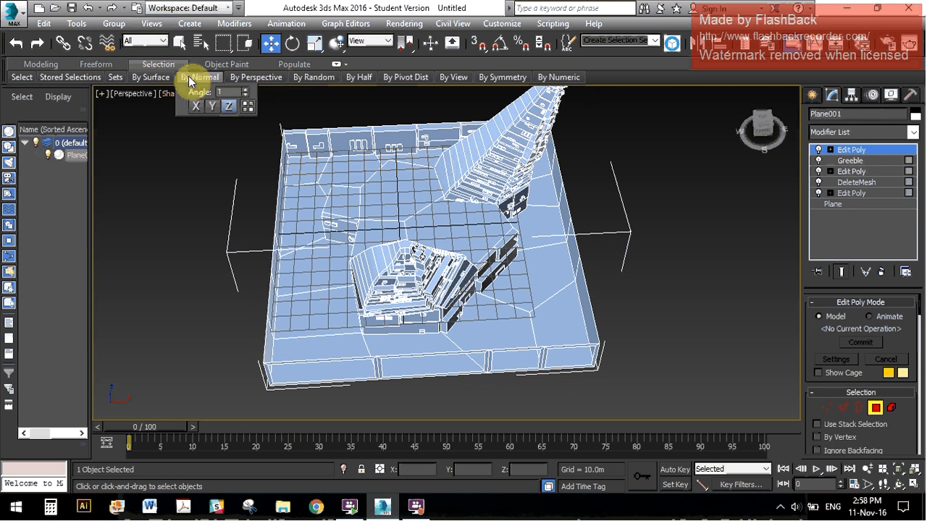
left_click(229, 107)
left_click(243, 106)
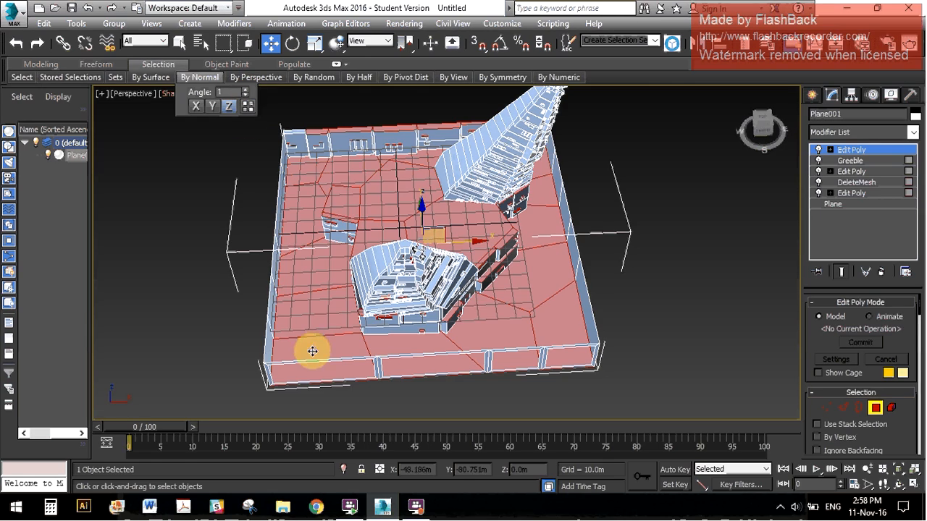
Step: Remove the polygons of the two towers above the base from the selection, working from the front view
middle_click_drag(335, 335, 345, 244, "alt")
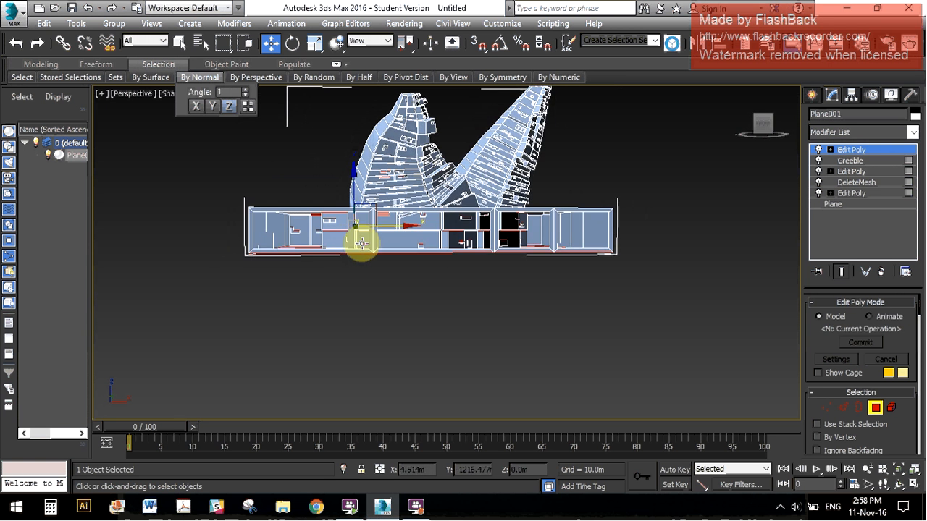
scroll(362, 244, "down", 3)
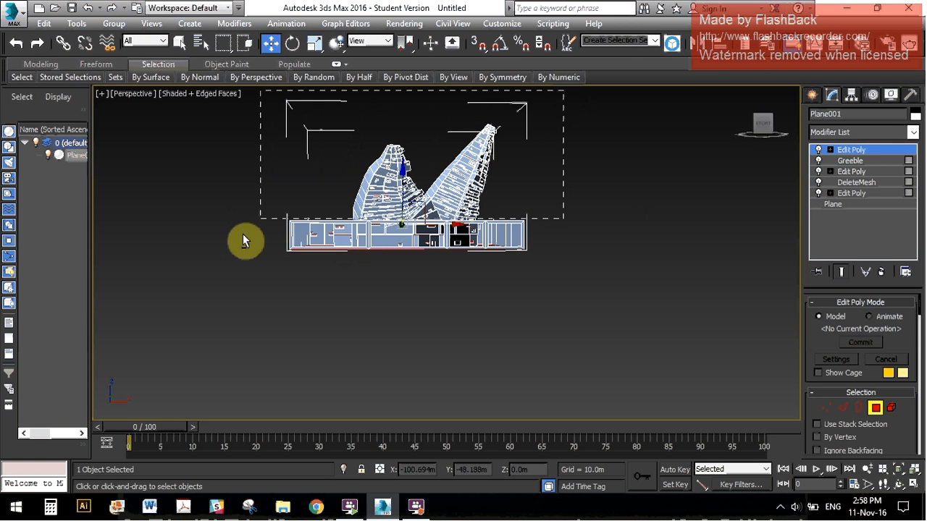
middle_click_drag(445, 187, 456, 261, "alt")
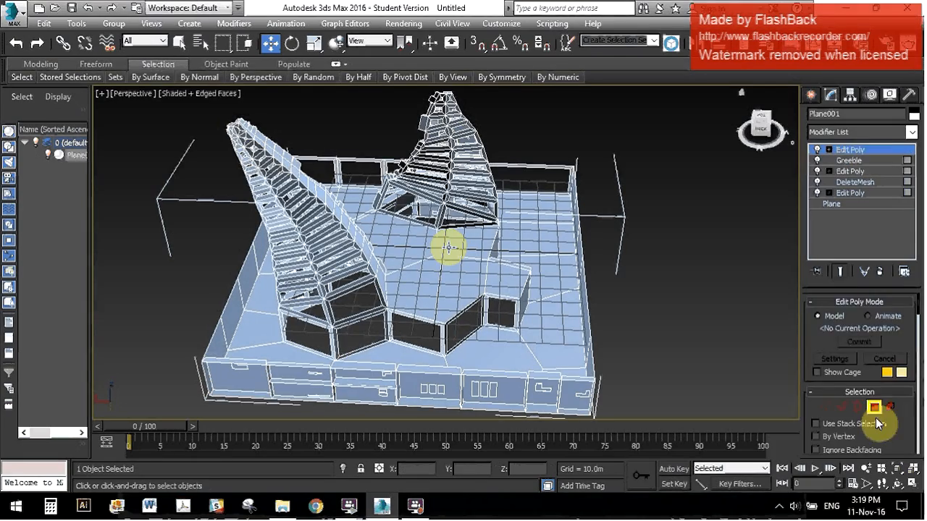
Step: Re-enter the polygon level of the top Edit Poly and select the floor polygons of the base, checking them from above and behind
left_click(877, 412)
middle_click_drag(449, 248, 756, 366, "alt")
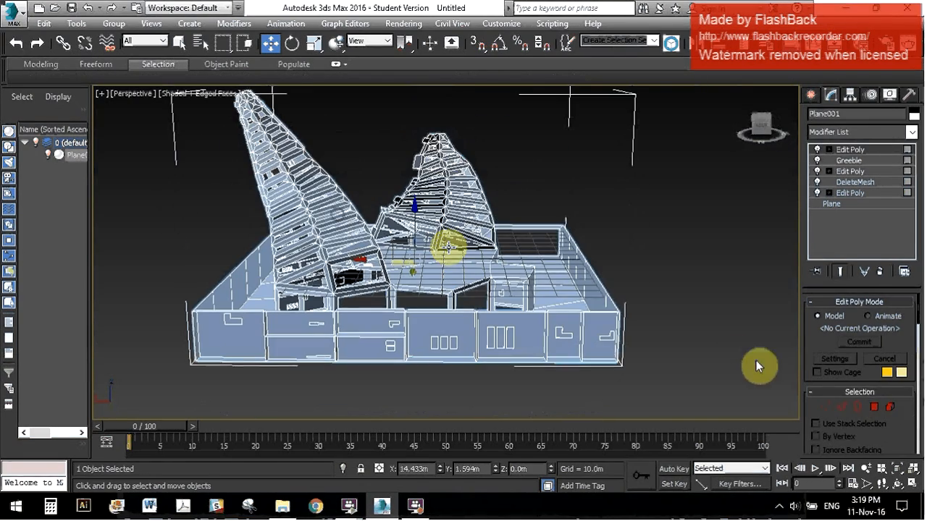
left_click(875, 407)
middle_click_drag(674, 234, 598, 277, "alt")
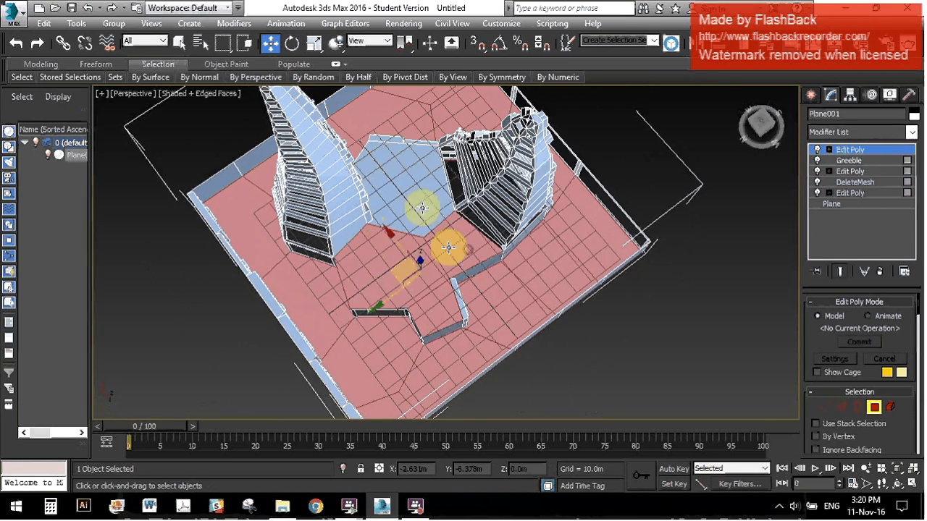
mouse_move(448, 247)
middle_mouse_down("alt")
mouse_move(444, 220)
mouse_move(449, 247)
mouse_move(441, 248)
middle_mouse_up("alt")
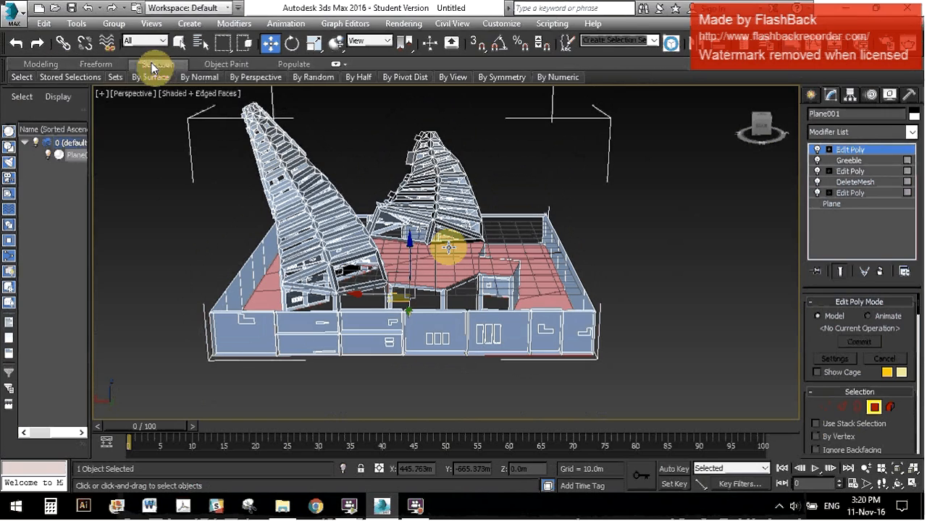
Step: Copy the current floor polygon selection into the Store 1 selection buffer
left_click(24, 77)
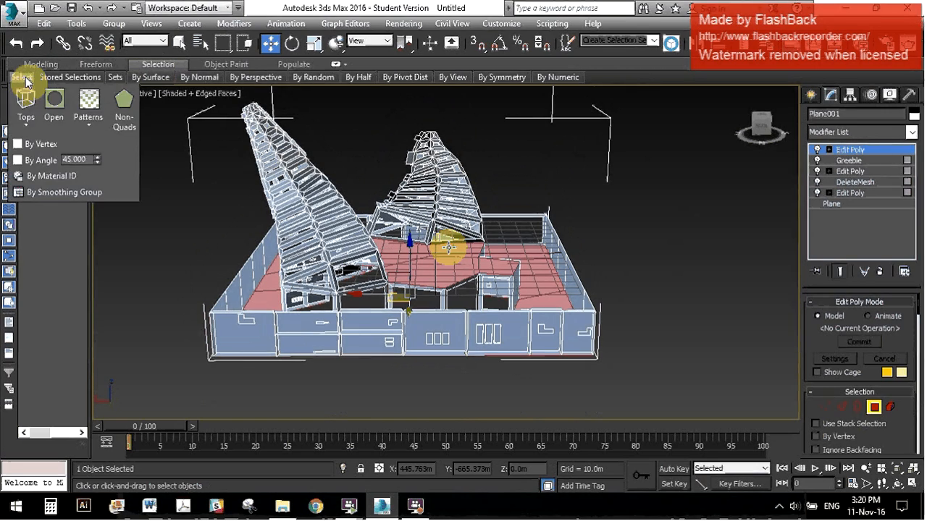
left_click(54, 78)
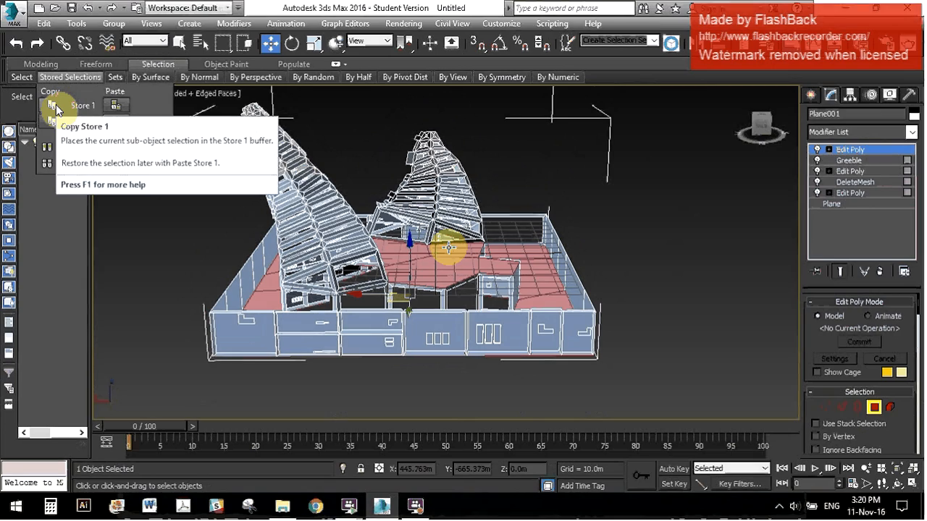
left_click(57, 110)
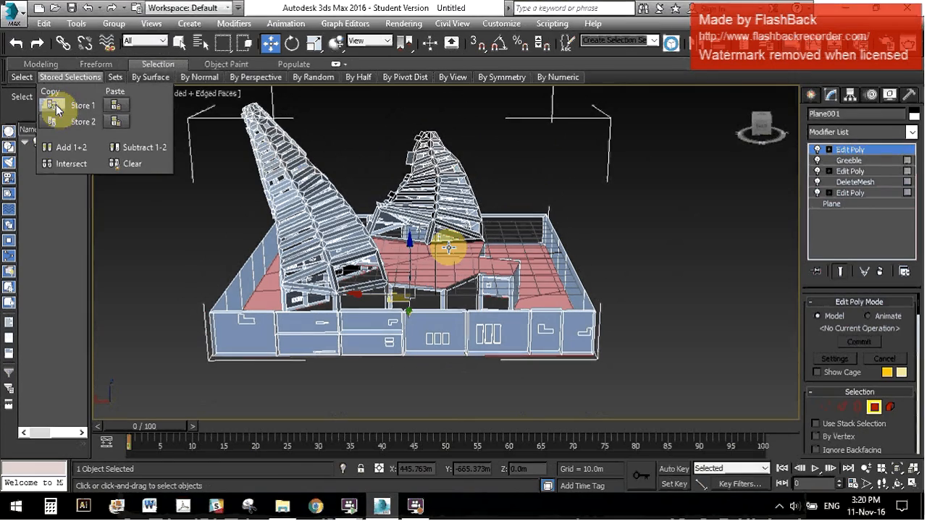